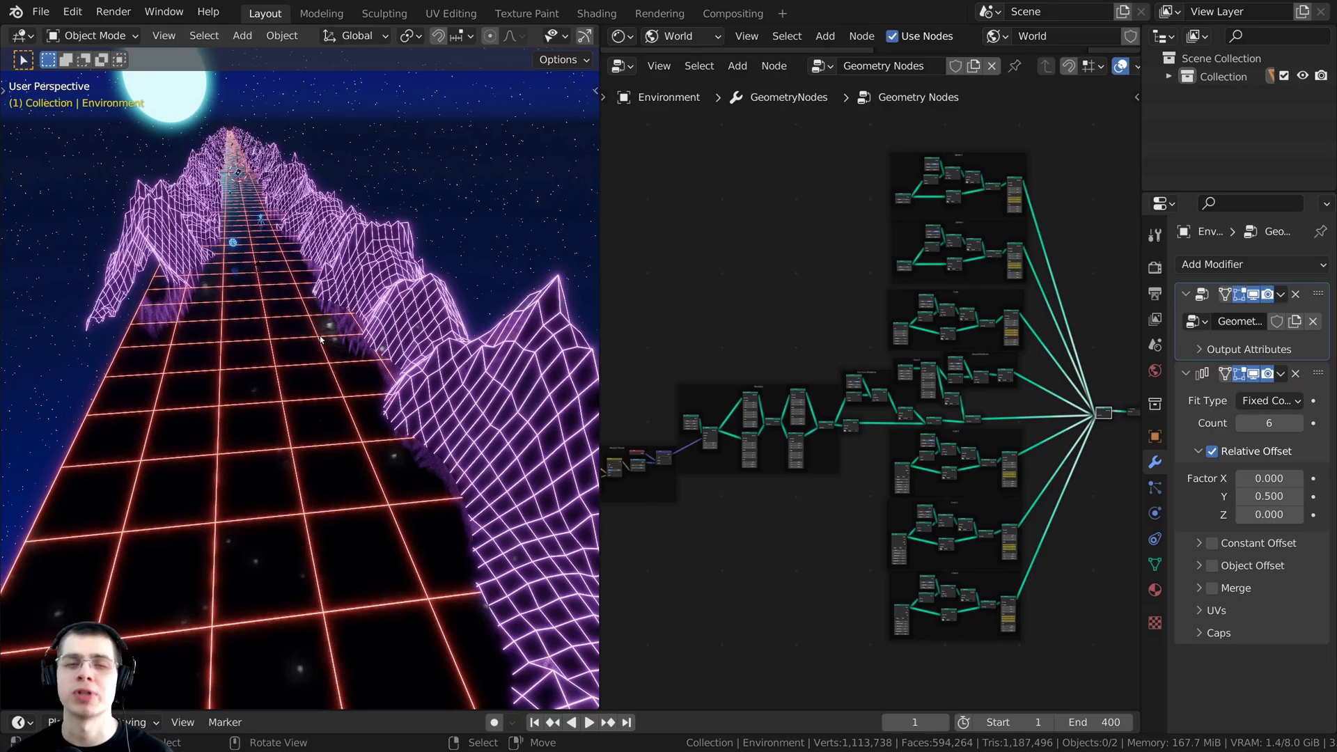
- Examine the neon mountain landscape and the geometry node tree that generates it
{"action": "middle_click_drag", "start_coordinate": [332, 283], "coordinate": [334, 277]}
{"action": "middle_click_drag", "start_coordinate": [442, 300], "coordinate": [484, 305]}
{"action": "key", "text": "KP_0"}
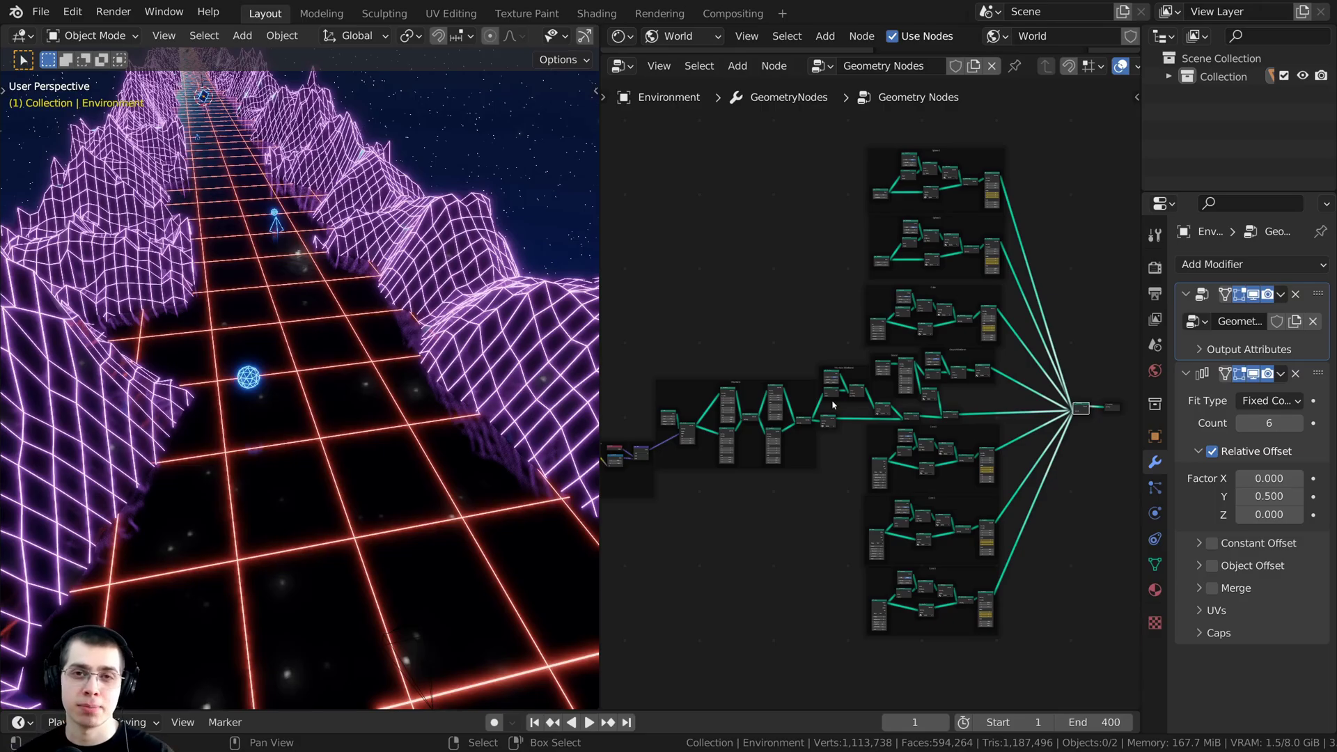
{"action": "middle_click_drag", "start_coordinate": [525, 309], "coordinate": [484, 284]}
{"action": "scroll", "coordinate": [900, 321], "scroll_direction": "up", "scroll_amount": 2}
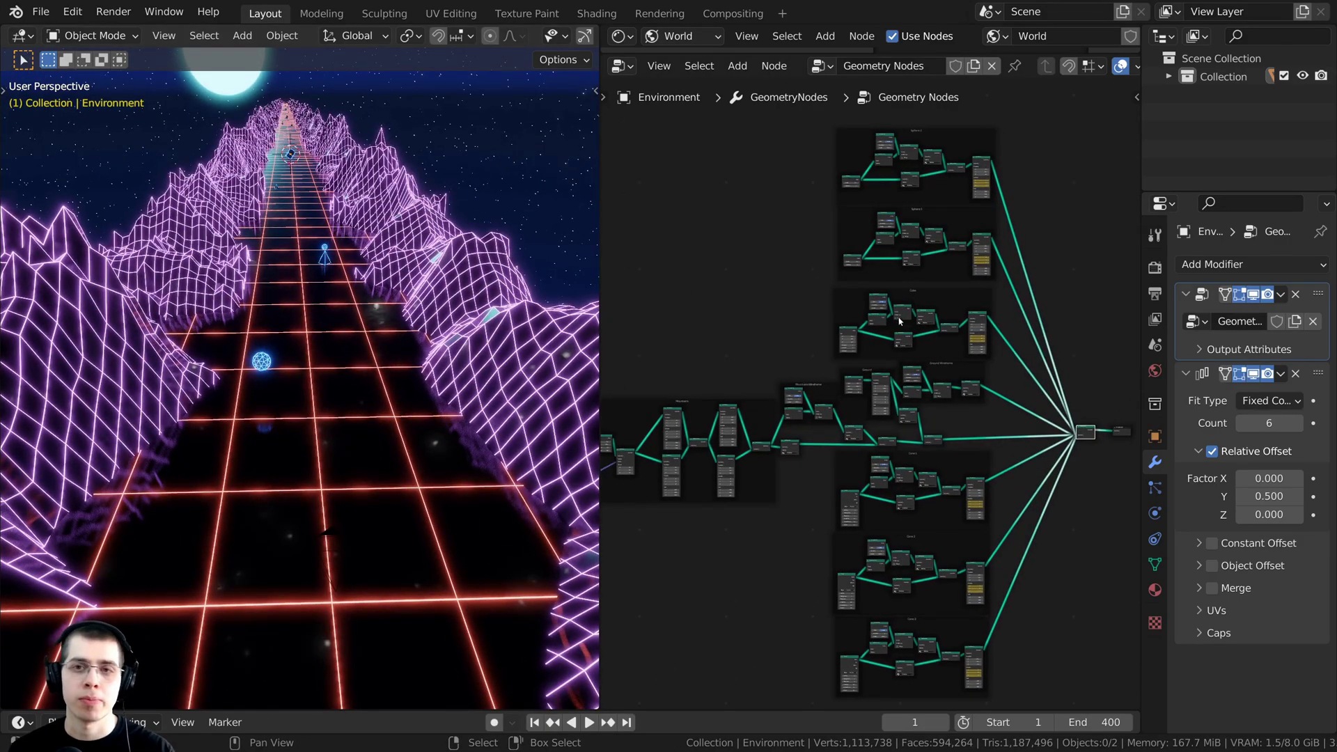
{"action": "middle_click_drag", "start_coordinate": [893, 279], "coordinate": [964, 354]}
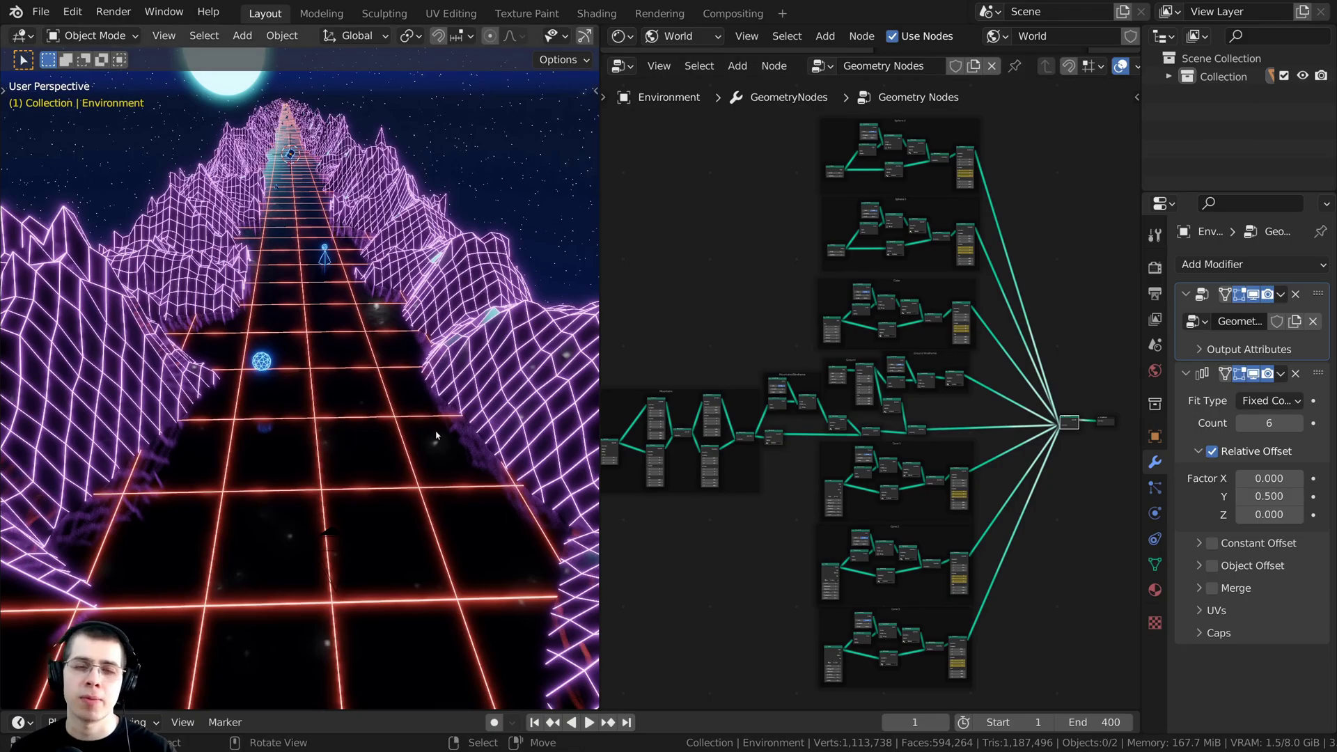
{"action": "middle_click_drag", "start_coordinate": [810, 402], "coordinate": [805, 400]}
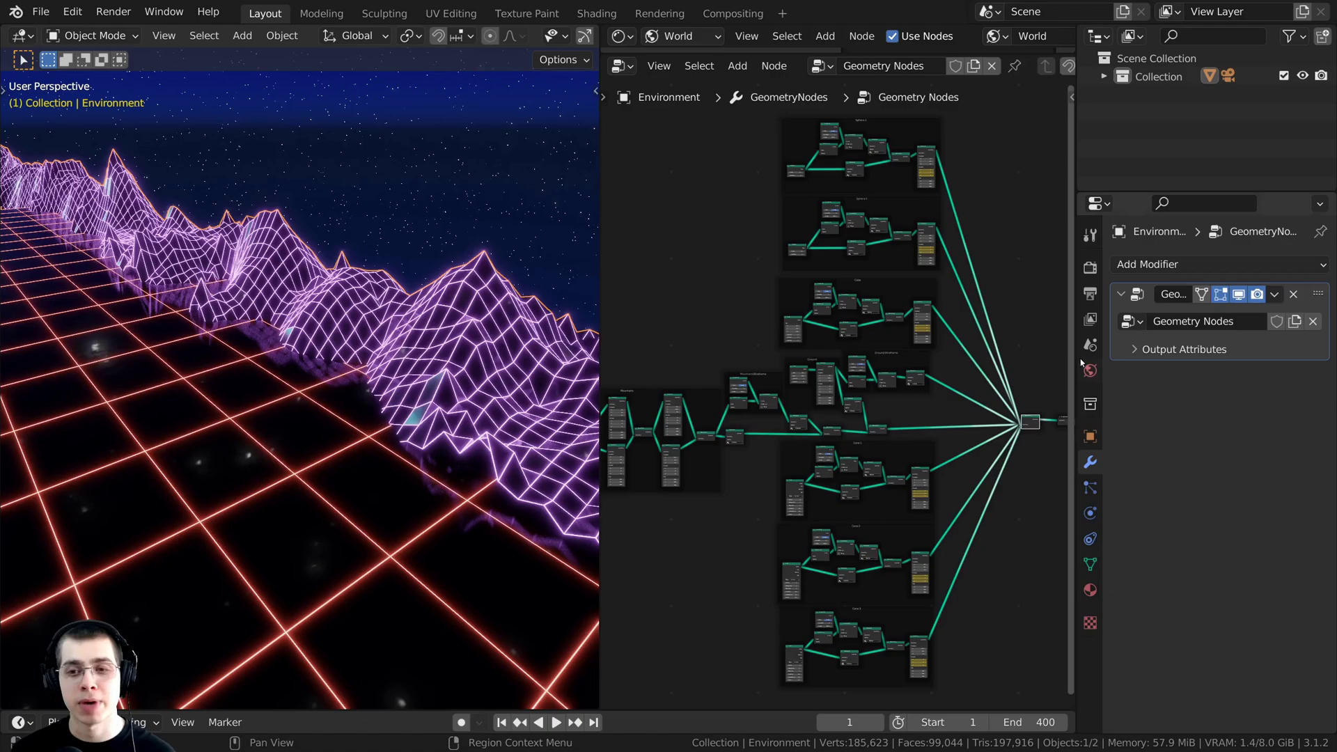
- Apply the GeometryNodes modifier on the Environment object and enter Edit Mode on its mesh
{"action": "left_click_drag", "start_coordinate": [1078, 364], "coordinate": [961, 446]}
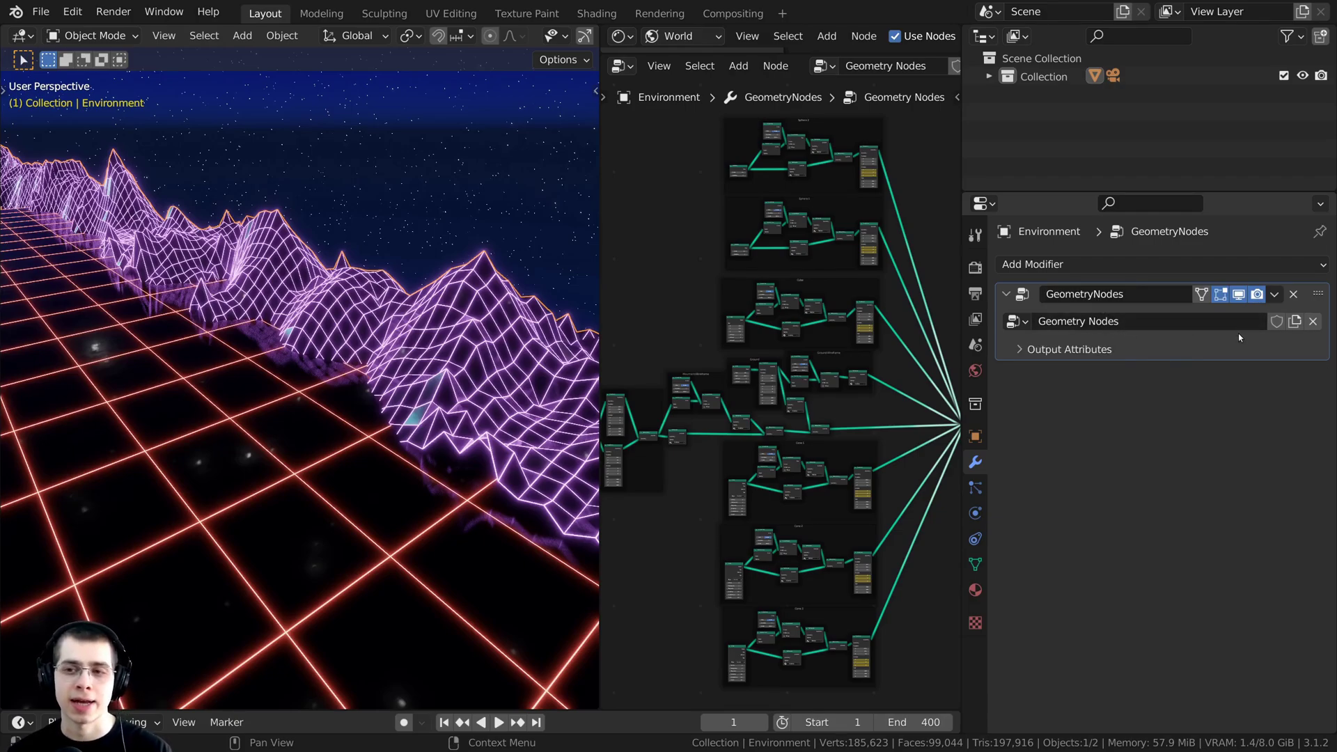
{"action": "left_click", "coordinate": [1276, 295]}
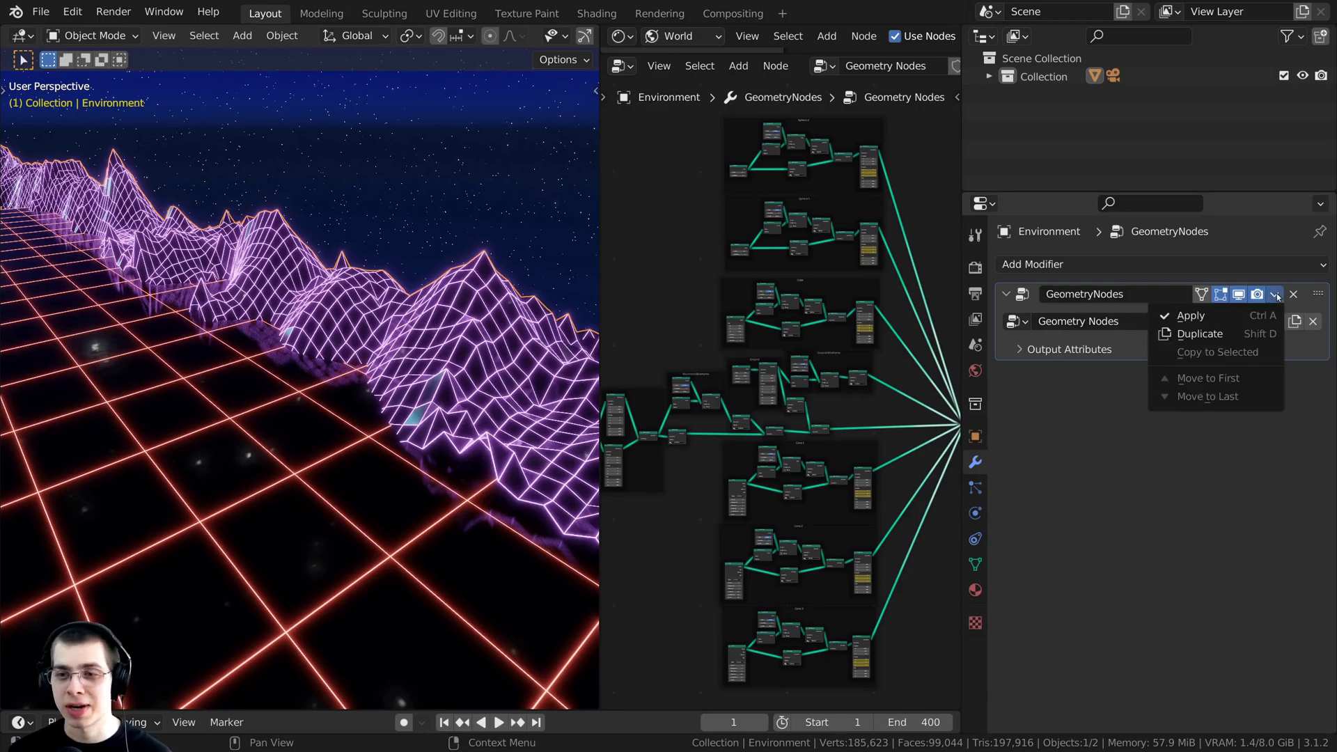
{"action": "left_click", "coordinate": [1227, 314]}
{"action": "key", "text": "Tab"}
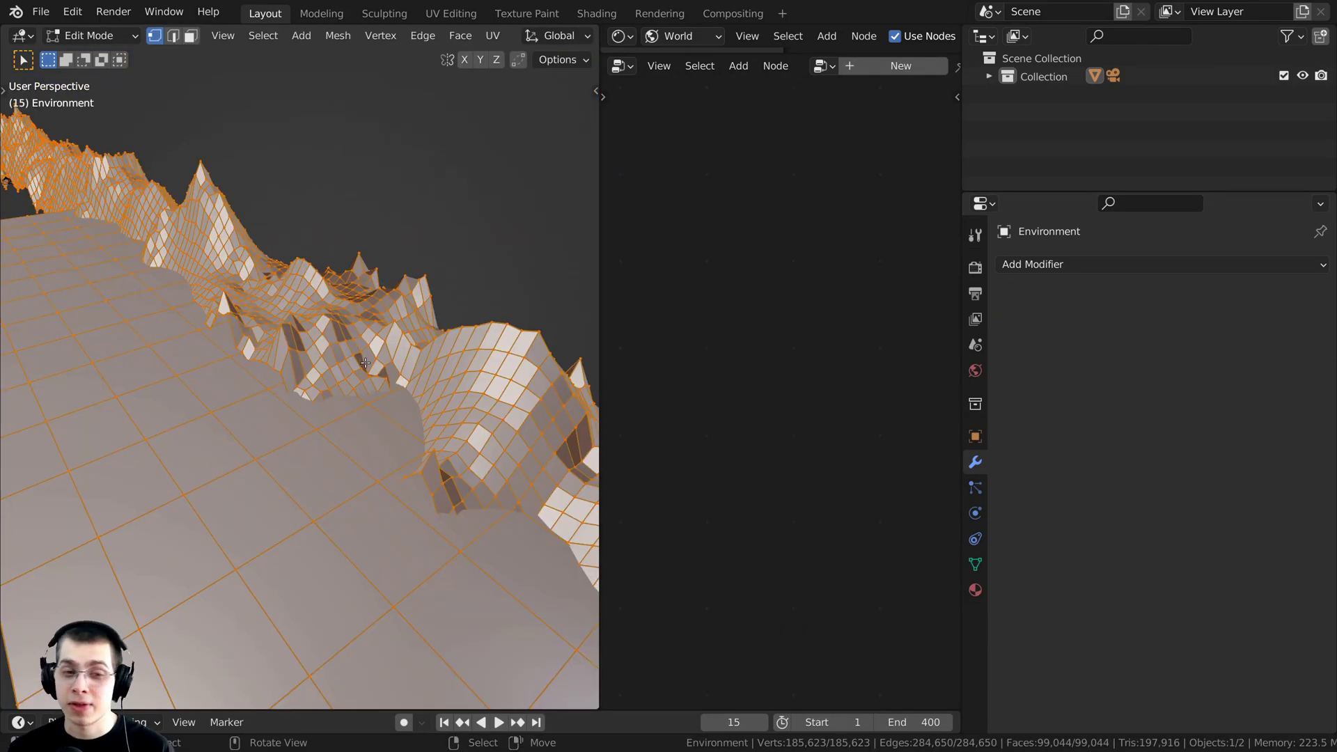
- Maximize the 3D viewport, deselect the whole mesh and examine the terrain's vertices and faces up close
{"action": "key", "text": "ctrl+space"}
{"action": "middle_click_drag", "start_coordinate": [563, 376], "coordinate": [510, 336], "text": "shift"}
{"action": "scroll", "coordinate": [553, 185], "scroll_direction": "down", "scroll_amount": 2}
{"action": "scroll", "coordinate": [624, 341], "scroll_direction": "up", "scroll_amount": 2}
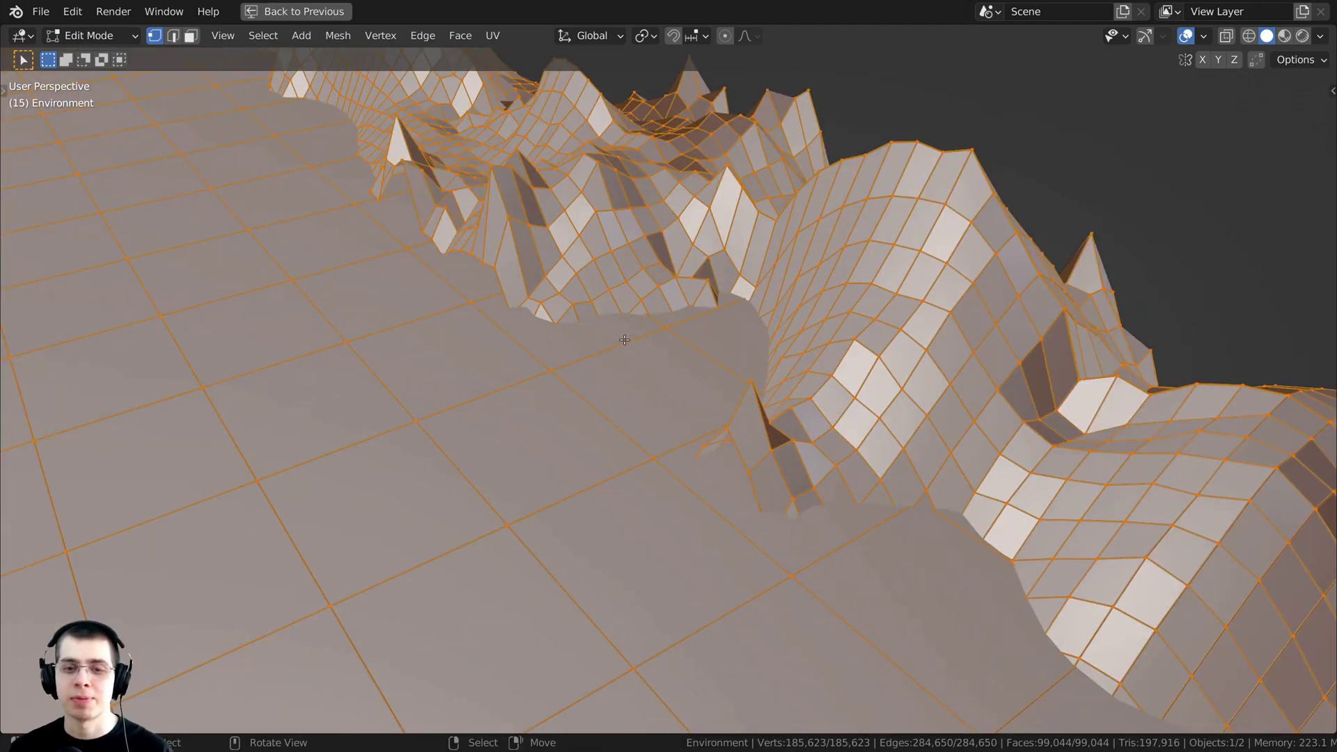
{"action": "middle_click_drag", "start_coordinate": [624, 341], "coordinate": [626, 332], "text": "shift"}
{"action": "scroll", "coordinate": [626, 327], "scroll_direction": "up", "scroll_amount": 4}
{"action": "key", "text": "alt+a"}
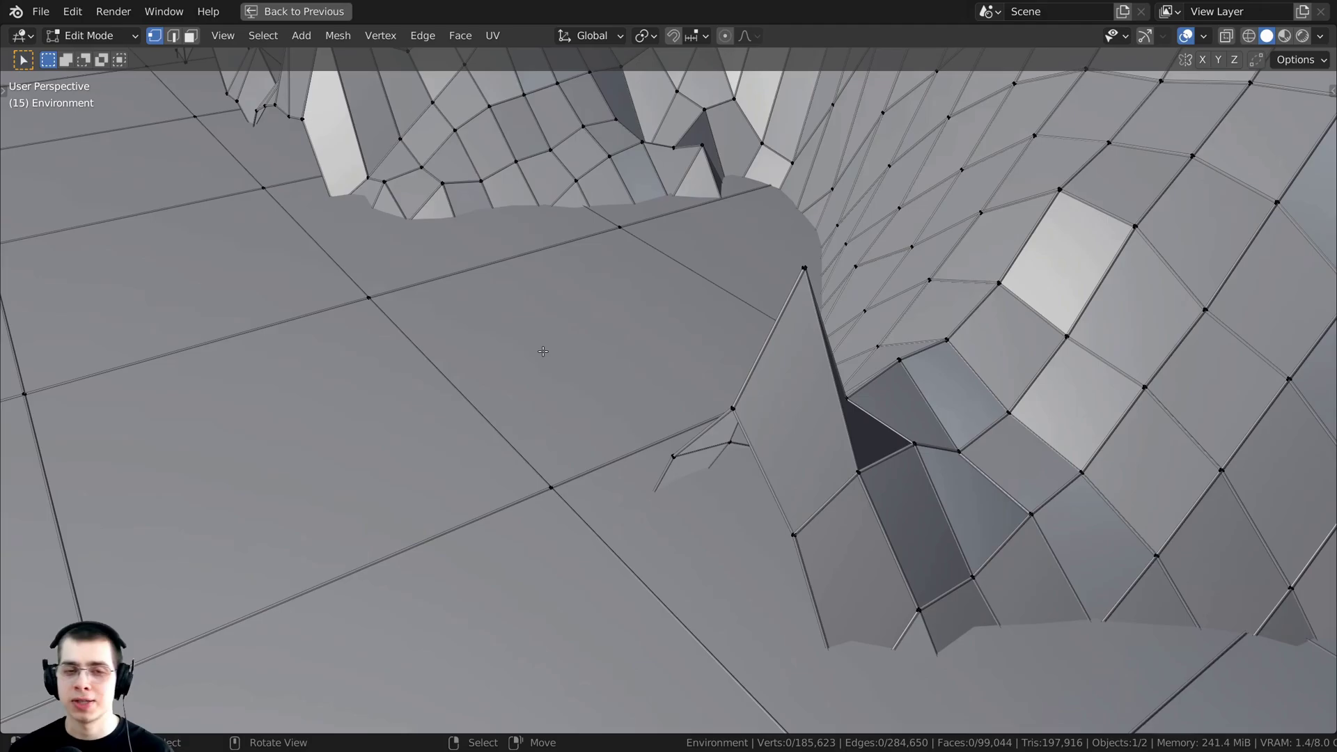
{"action": "scroll", "coordinate": [543, 351], "scroll_direction": "down", "scroll_amount": 6}
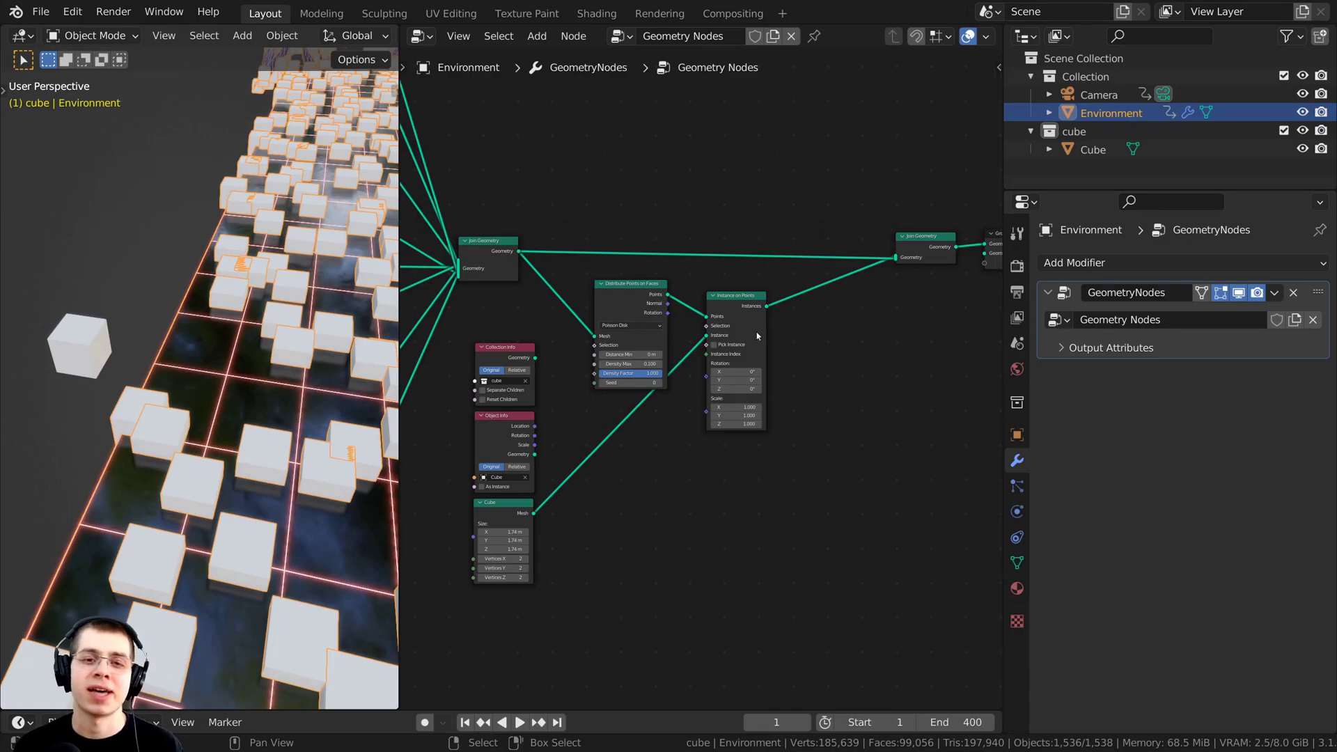
- Check the standalone cube by selecting it, and reselect the Environment object to bring back its node tree
{"action": "middle_click_drag", "start_coordinate": [756, 332], "coordinate": [844, 362]}
{"action": "scroll", "coordinate": [845, 363], "scroll_direction": "up", "scroll_amount": 1}
{"action": "left_click", "coordinate": [75, 338]}
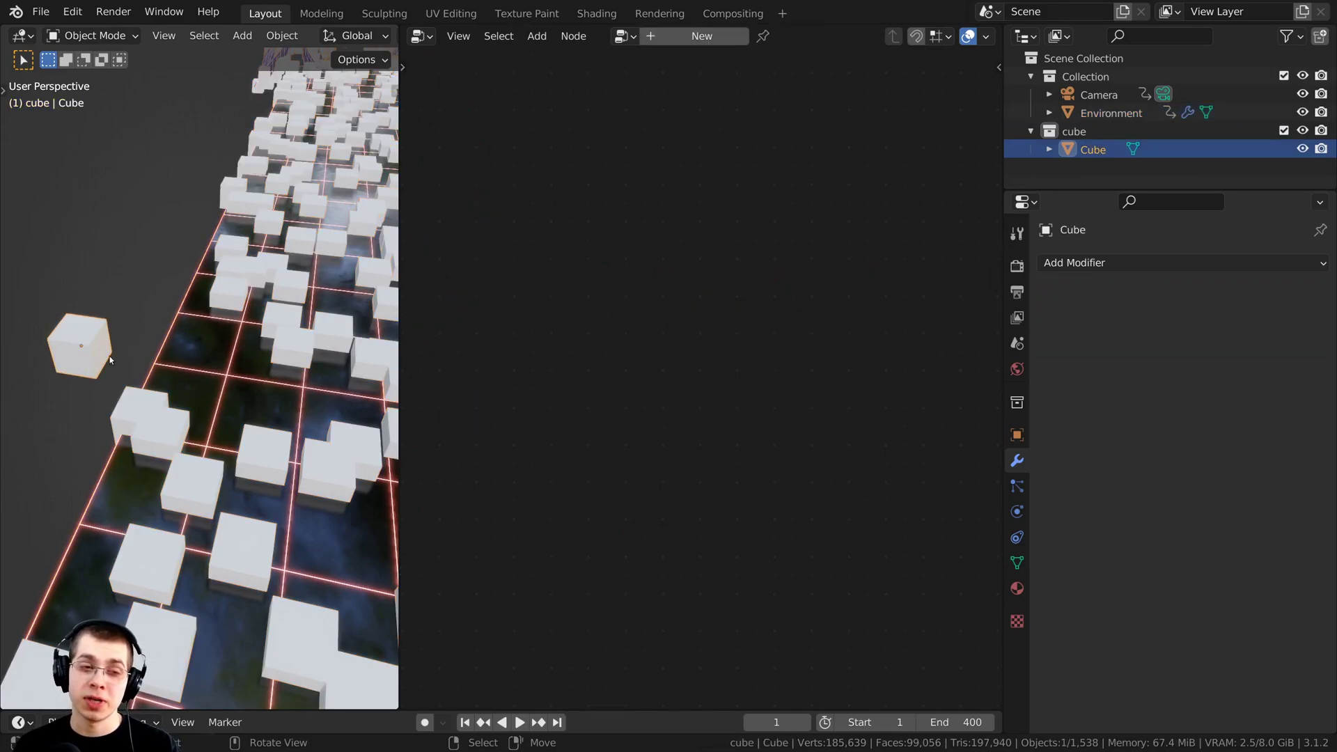
{"action": "left_click", "coordinate": [220, 352]}
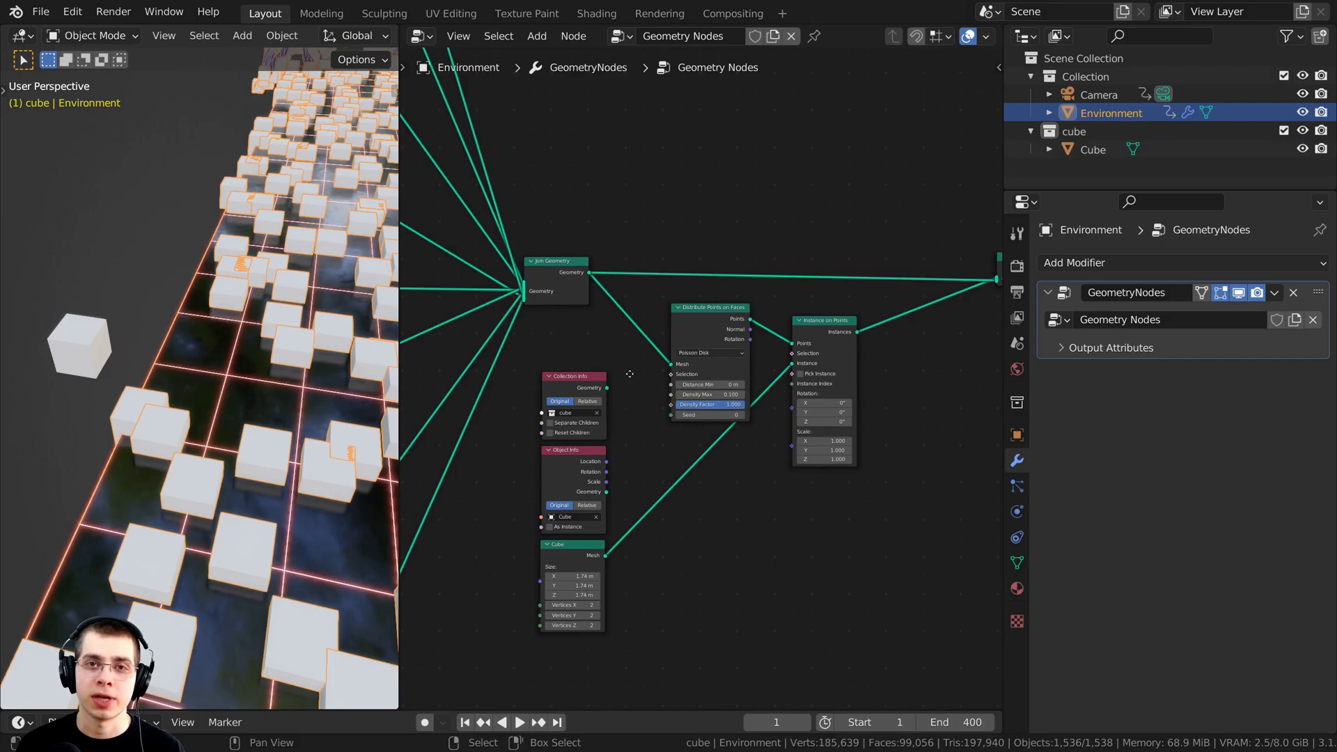
- Examine the Distribute Points on Faces and Instance on Points nodes and their connection to Join Geometry
{"action": "scroll", "coordinate": [630, 374], "scroll_direction": "up", "scroll_amount": 3}
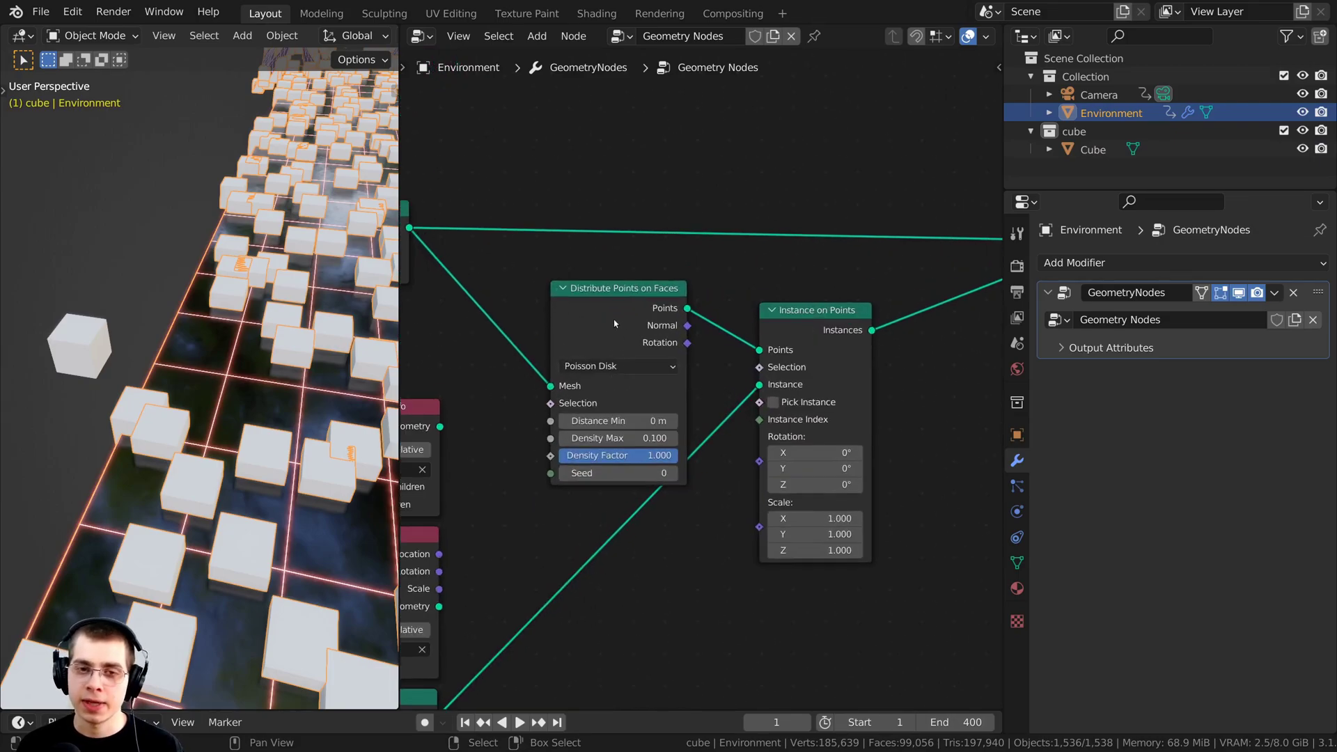
{"action": "left_click", "coordinate": [624, 301]}
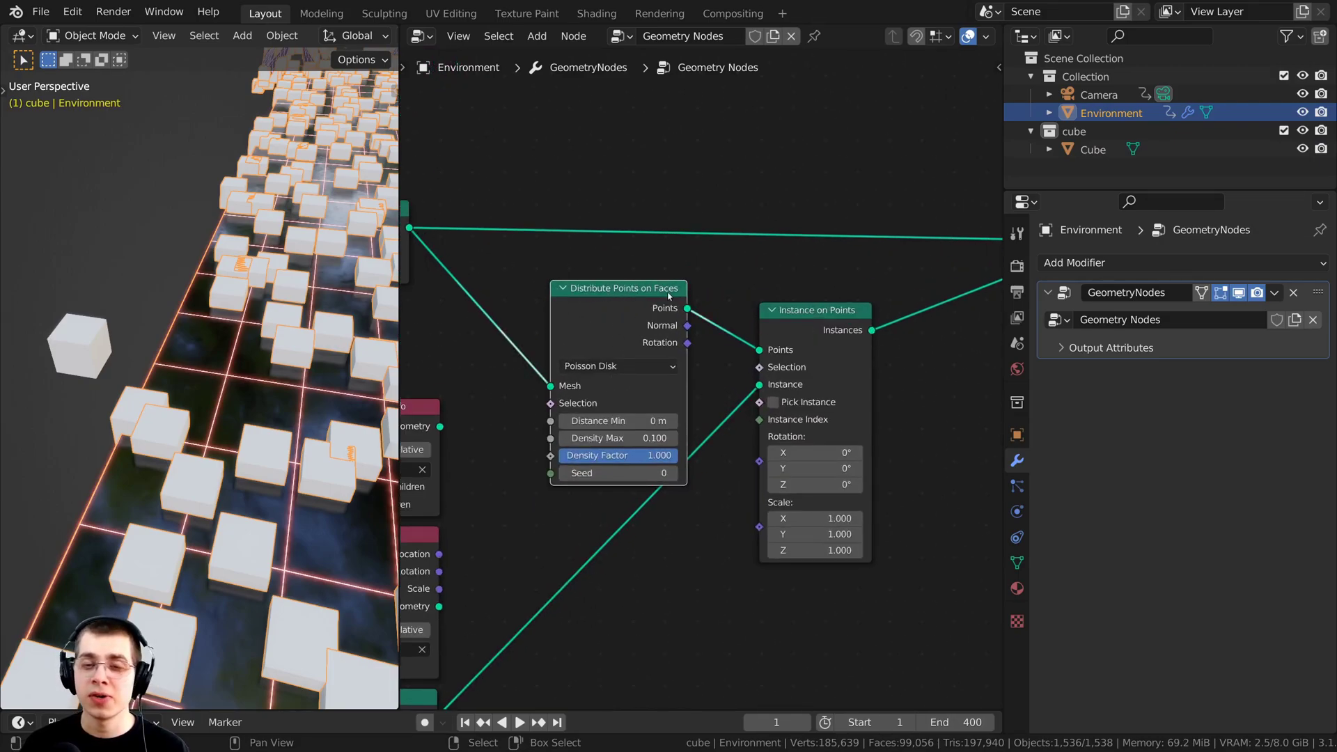
{"action": "left_click", "coordinate": [829, 312]}
{"action": "scroll", "coordinate": [829, 322], "scroll_direction": "down", "scroll_amount": 3}
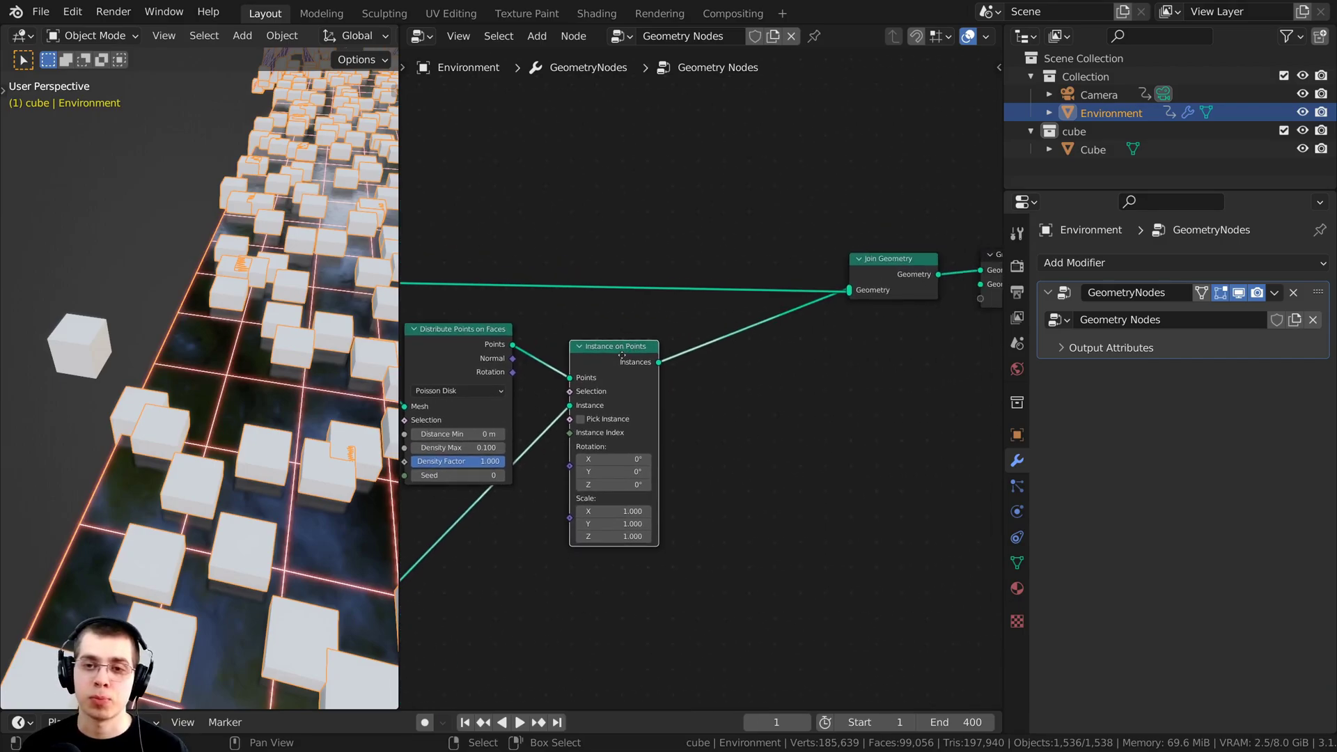
{"action": "scroll", "coordinate": [622, 356], "scroll_direction": "down", "scroll_amount": 2}
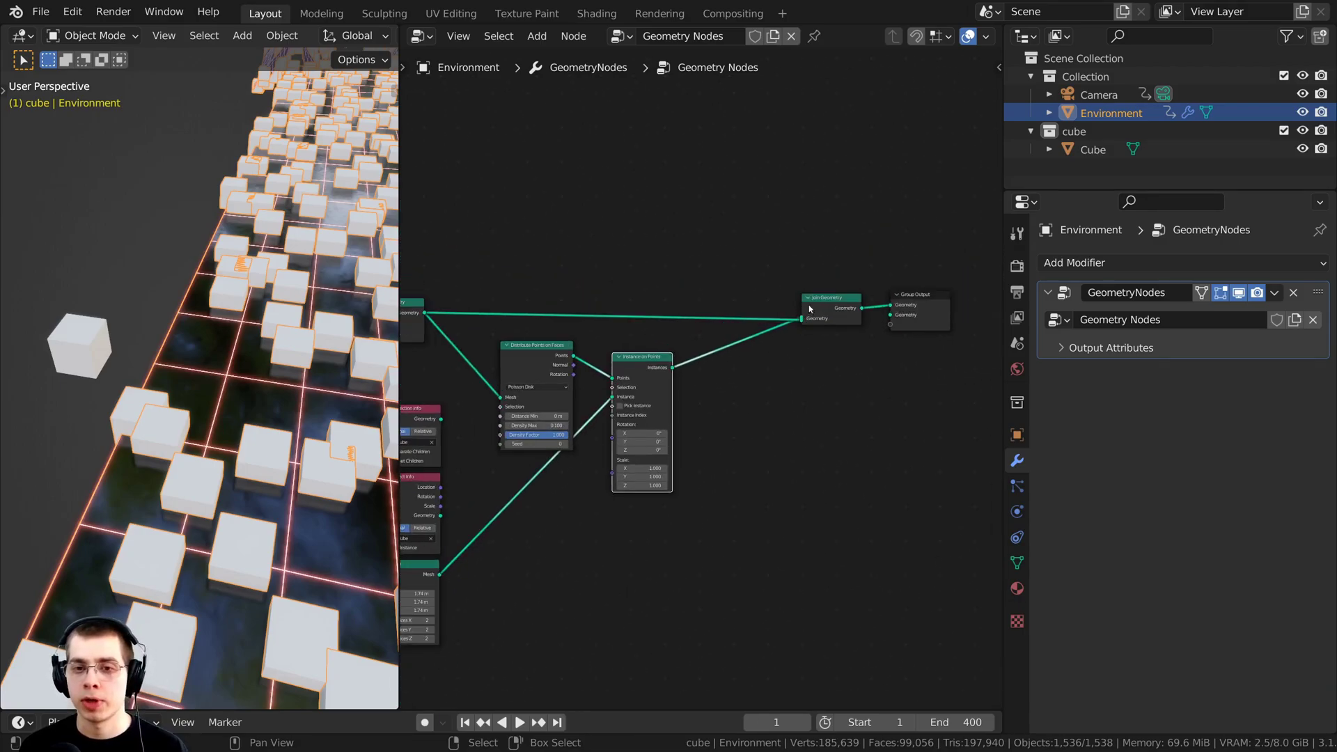
{"action": "left_click", "coordinate": [764, 313]}
{"action": "middle_click_drag", "start_coordinate": [700, 329], "coordinate": [790, 308]}
{"action": "scroll", "coordinate": [791, 309], "scroll_direction": "up", "scroll_amount": 2}
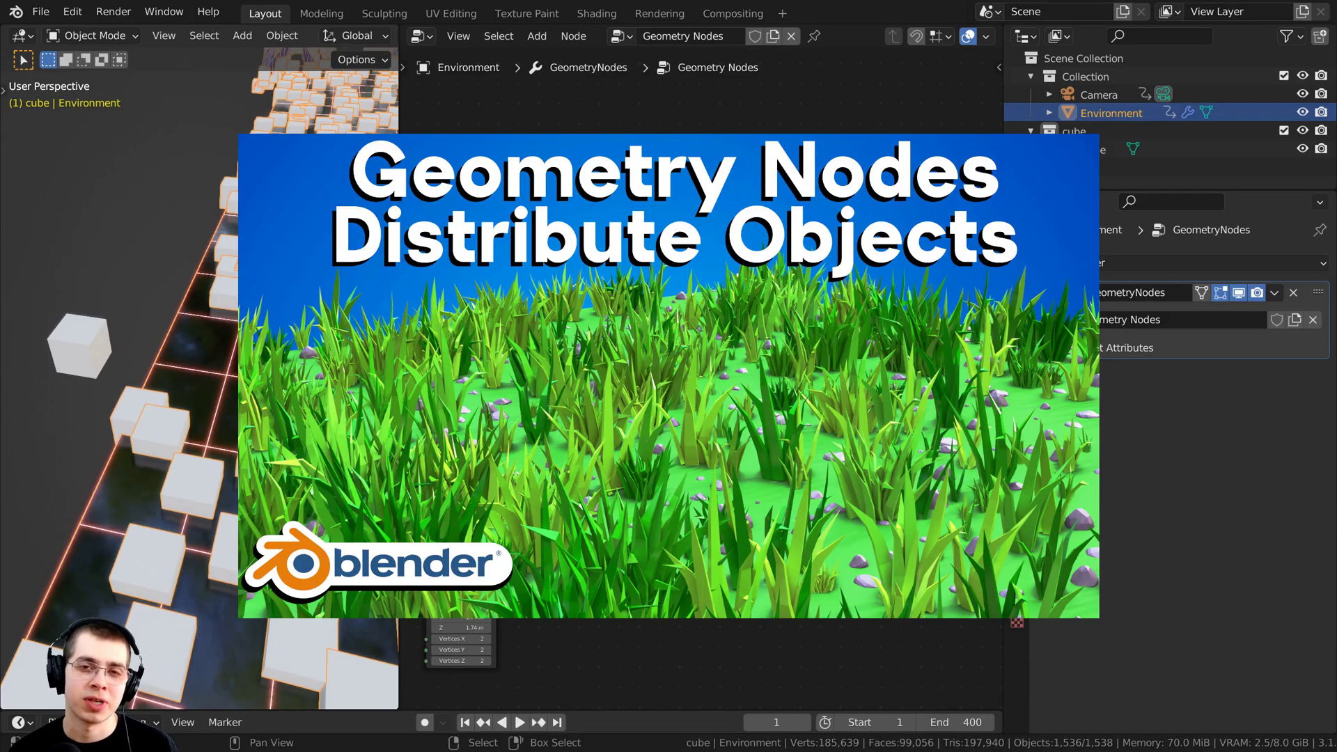
- Inspect the Collection Info node and select the cube collection that it references
{"action": "scroll", "coordinate": [687, 349], "scroll_direction": "up", "scroll_amount": 4}
{"action": "middle_click_drag", "start_coordinate": [529, 431], "coordinate": [663, 319]}
{"action": "scroll", "coordinate": [663, 318], "scroll_direction": "up", "scroll_amount": 1}
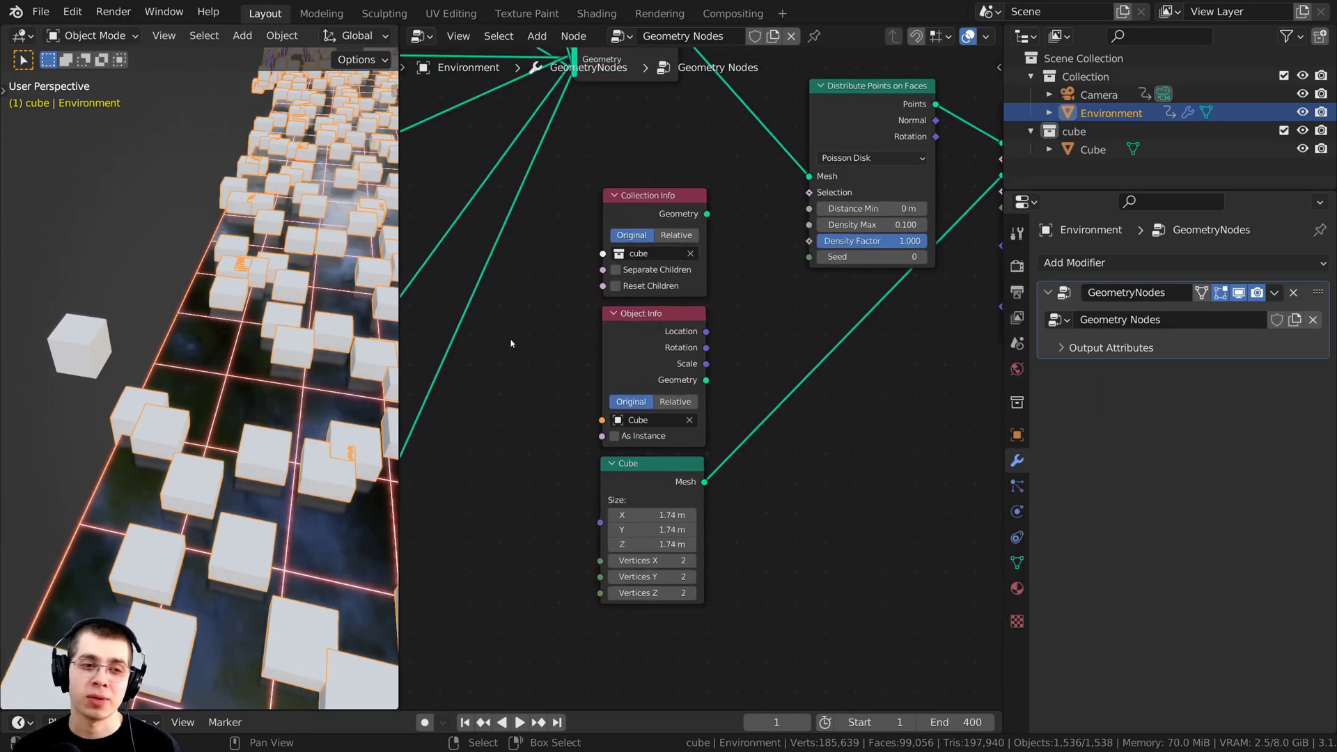
{"action": "scroll", "coordinate": [603, 202], "scroll_direction": "up", "scroll_amount": 1}
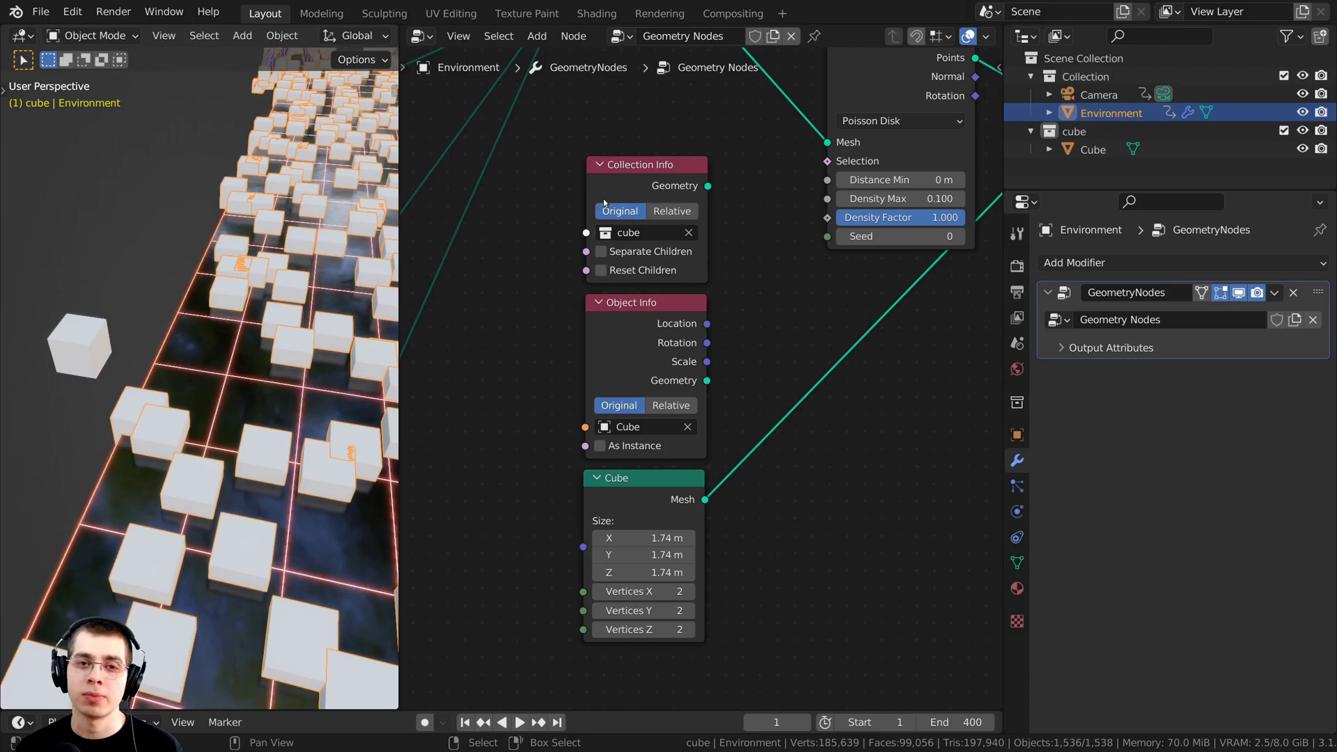
{"action": "middle_click_drag", "start_coordinate": [604, 198], "coordinate": [640, 275]}
{"action": "scroll", "coordinate": [660, 238], "scroll_direction": "up", "scroll_amount": 1}
{"action": "left_click", "coordinate": [660, 238]}
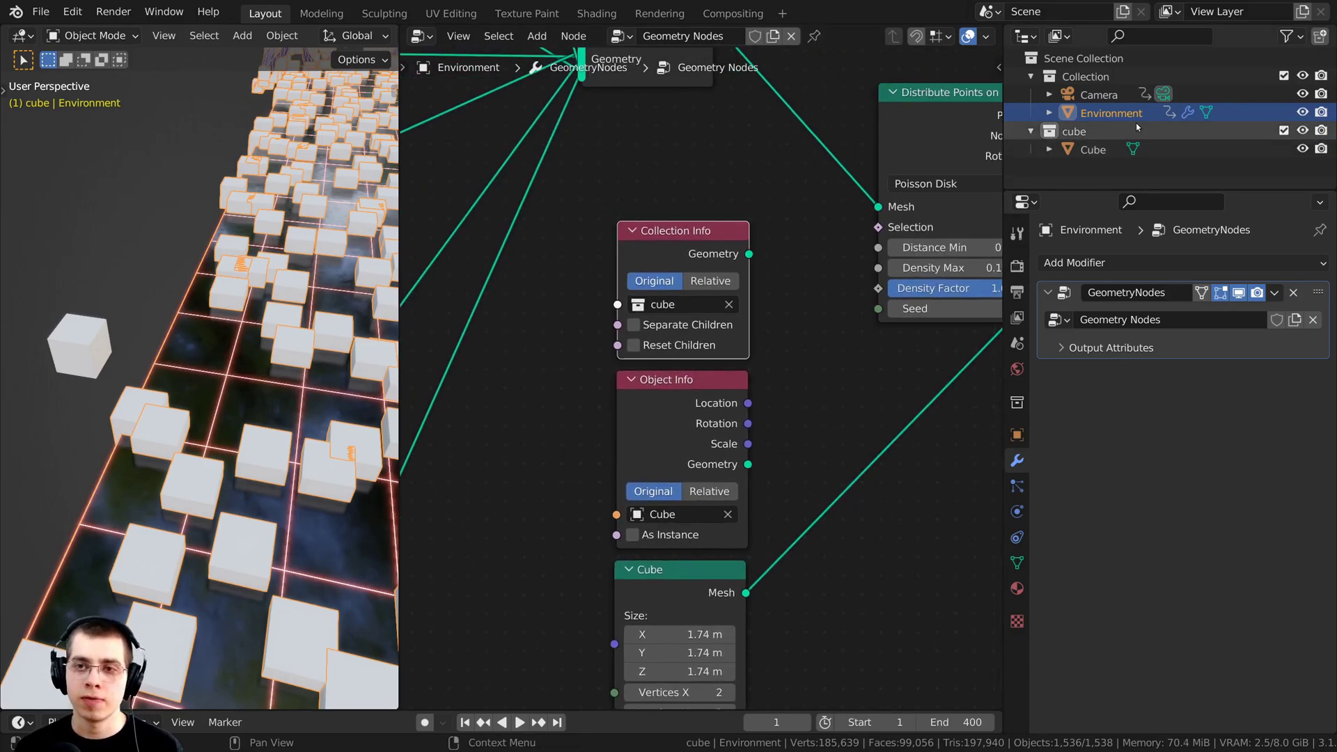
{"action": "left_click", "coordinate": [1110, 129]}
{"action": "scroll", "coordinate": [771, 249], "scroll_direction": "up", "scroll_amount": 1}
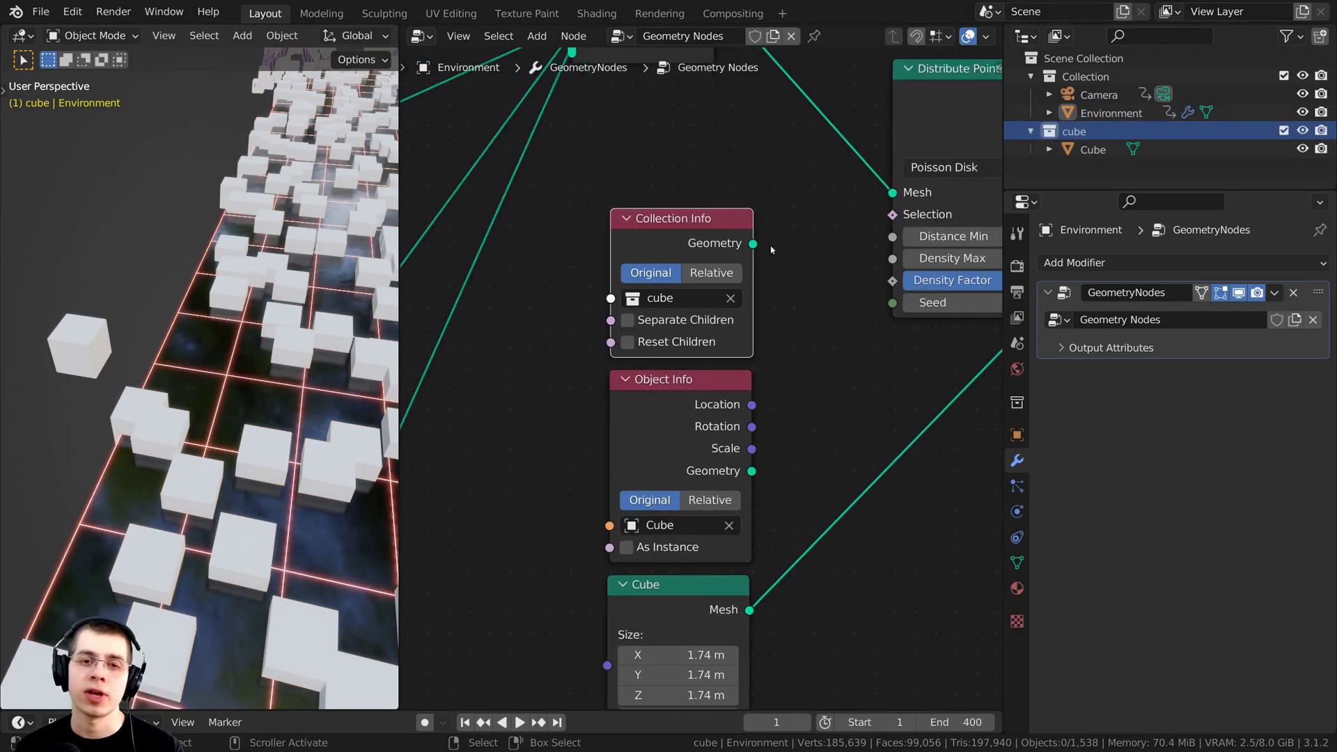
- Undo the cube collection selection so the Environment object is active in the node editor again
{"action": "scroll", "coordinate": [771, 250], "scroll_direction": "up", "scroll_amount": 1}
{"action": "mouse_move", "coordinate": [659, 247]}
{"action": "left_mouse_down"}
{"action": "mouse_move", "coordinate": [642, 253]}
{"action": "mouse_move", "coordinate": [659, 247]}
{"action": "left_mouse_up"}
{"action": "scroll", "coordinate": [659, 255], "scroll_direction": "down", "scroll_amount": 2}
{"action": "middle_click_drag", "start_coordinate": [659, 261], "coordinate": [607, 226]}
{"action": "mouse_move", "coordinate": [610, 229]}
{"action": "left_mouse_down"}
{"action": "mouse_move", "coordinate": [607, 210]}
{"action": "mouse_move", "coordinate": [611, 229]}
{"action": "left_mouse_up"}
{"action": "scroll", "coordinate": [611, 230], "scroll_direction": "down", "scroll_amount": 4}
{"action": "key", "text": "ctrl+z"}
{"action": "middle_click_drag", "start_coordinate": [611, 230], "coordinate": [576, 213]}
{"action": "middle_click_drag", "start_coordinate": [576, 318], "coordinate": [630, 266]}
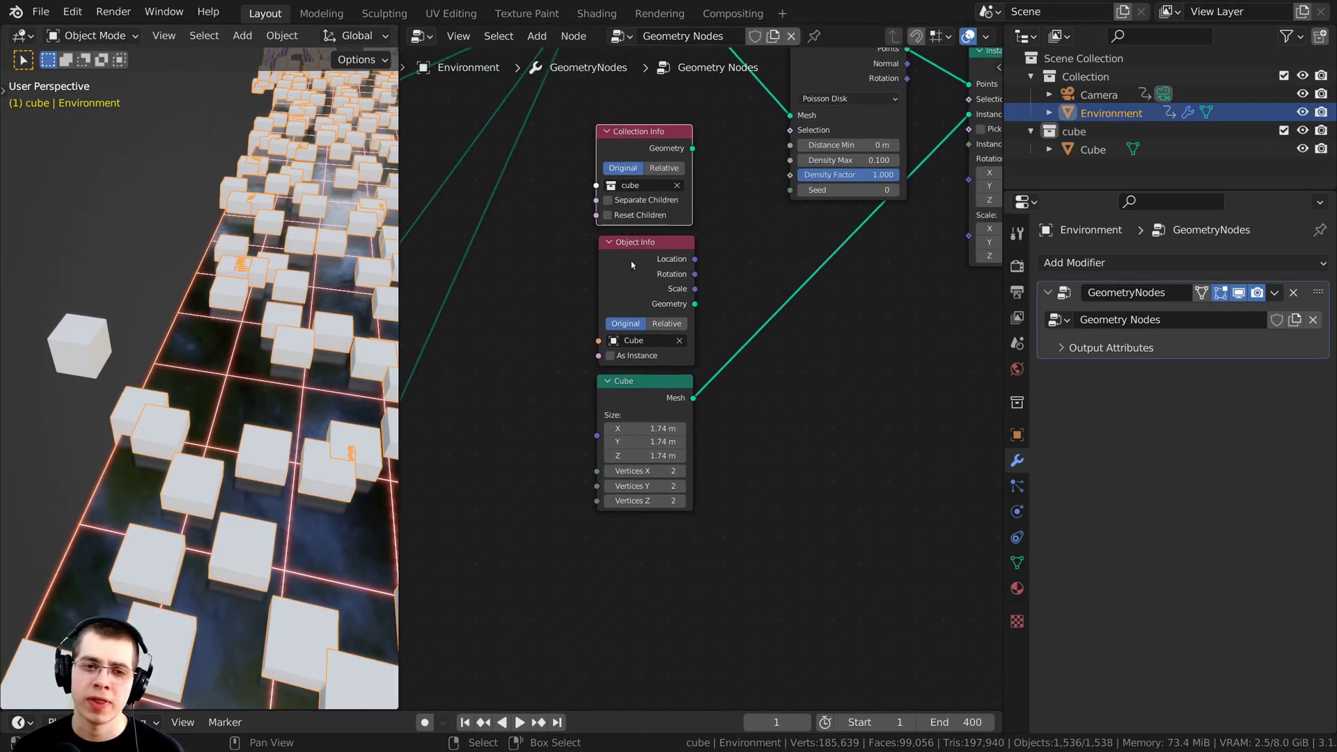
- Inspect the Object Info node and its object assignment, keeping Cube as the referenced object
{"action": "scroll", "coordinate": [631, 265], "scroll_direction": "up", "scroll_amount": 4}
{"action": "left_click_drag", "start_coordinate": [631, 266], "coordinate": [624, 264]}
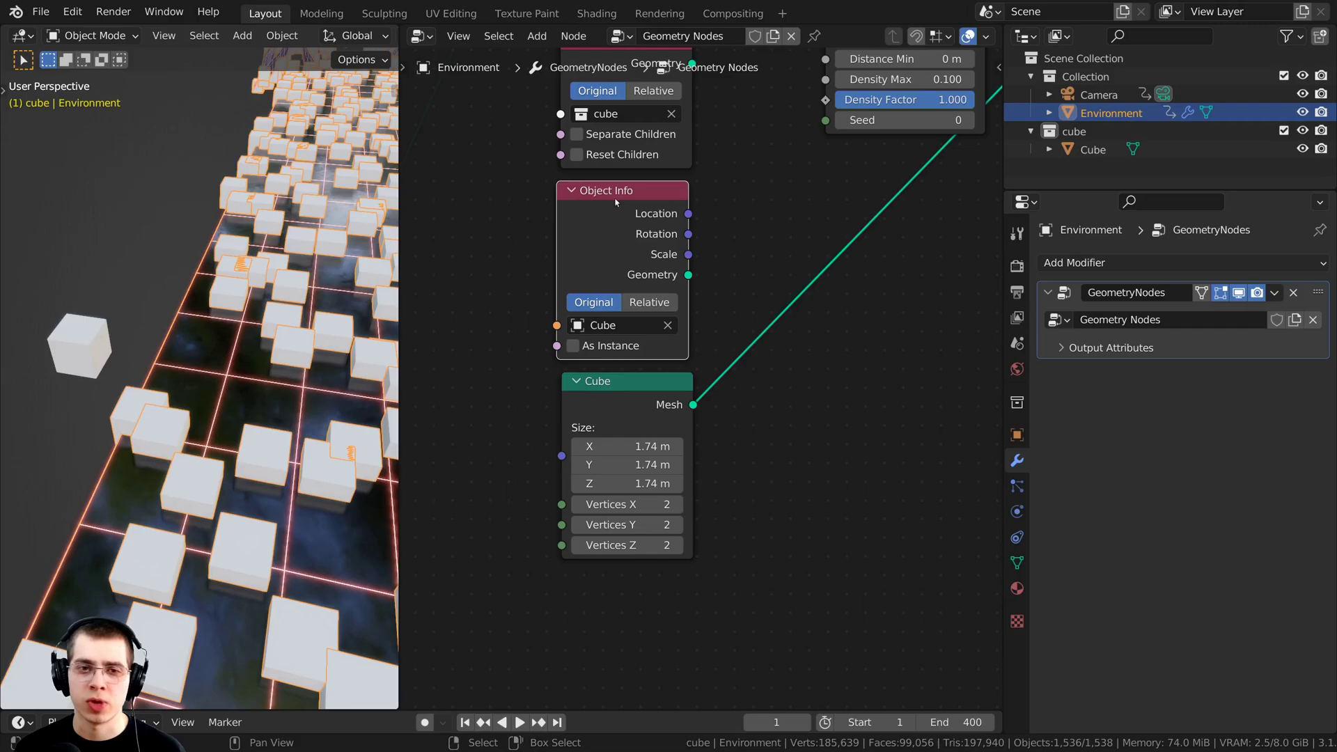
{"action": "left_click", "coordinate": [582, 325]}
{"action": "key", "text": "Return"}
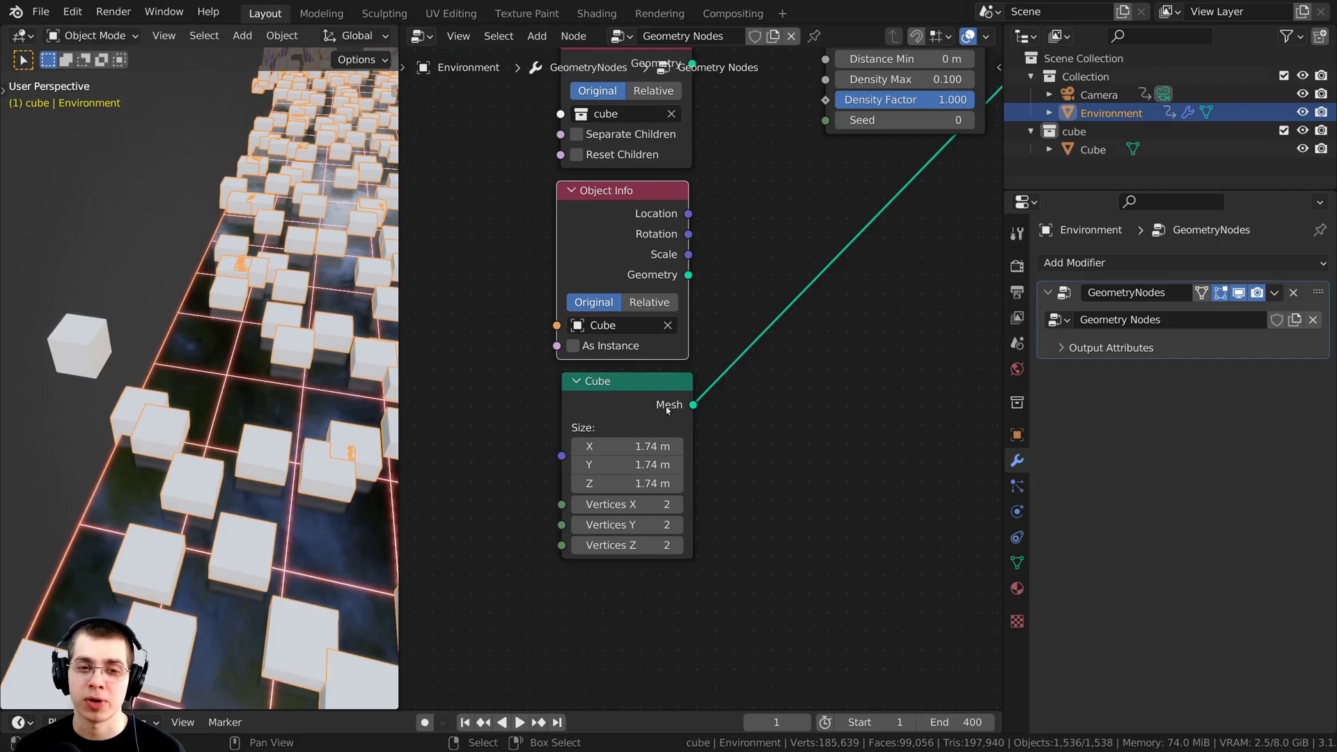
- Move the Cube mesh primitive node slightly so it lines up below the Object Info node
{"action": "scroll", "coordinate": [616, 376], "scroll_direction": "down", "scroll_amount": 1}
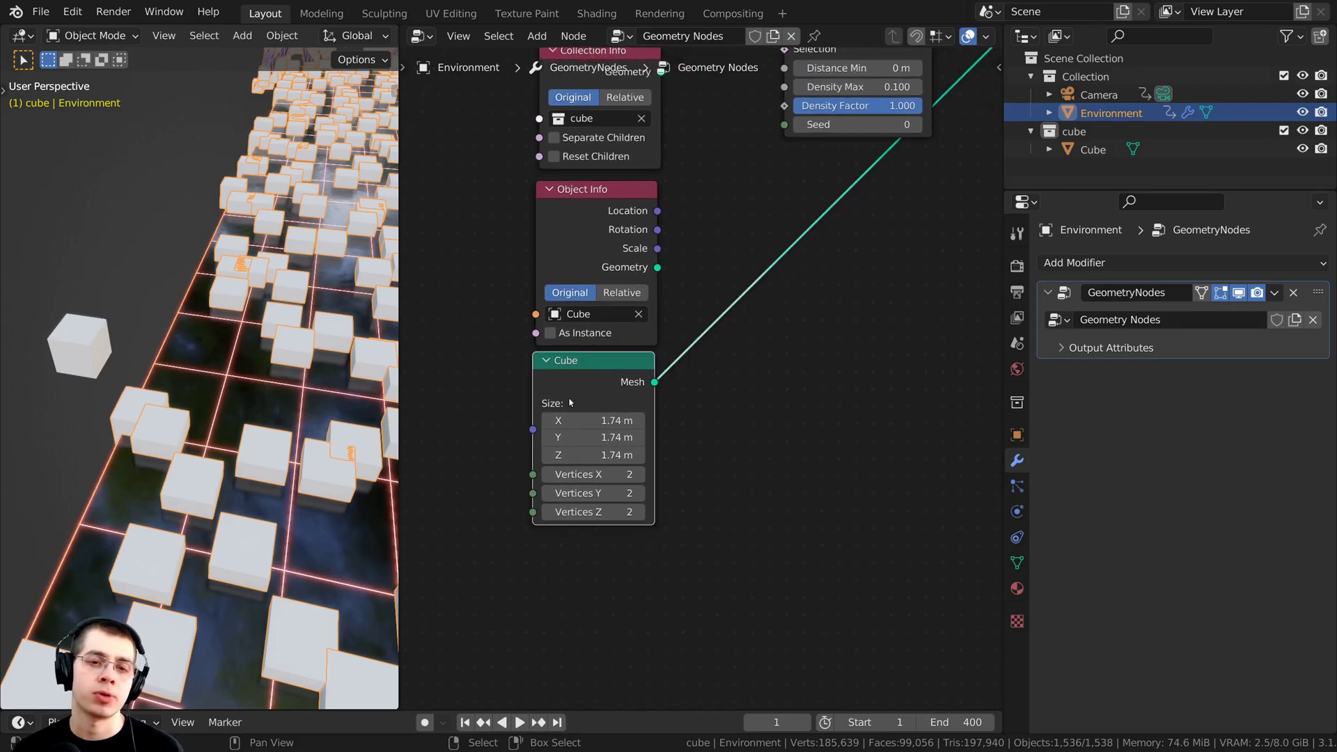
{"action": "key", "text": "g"}
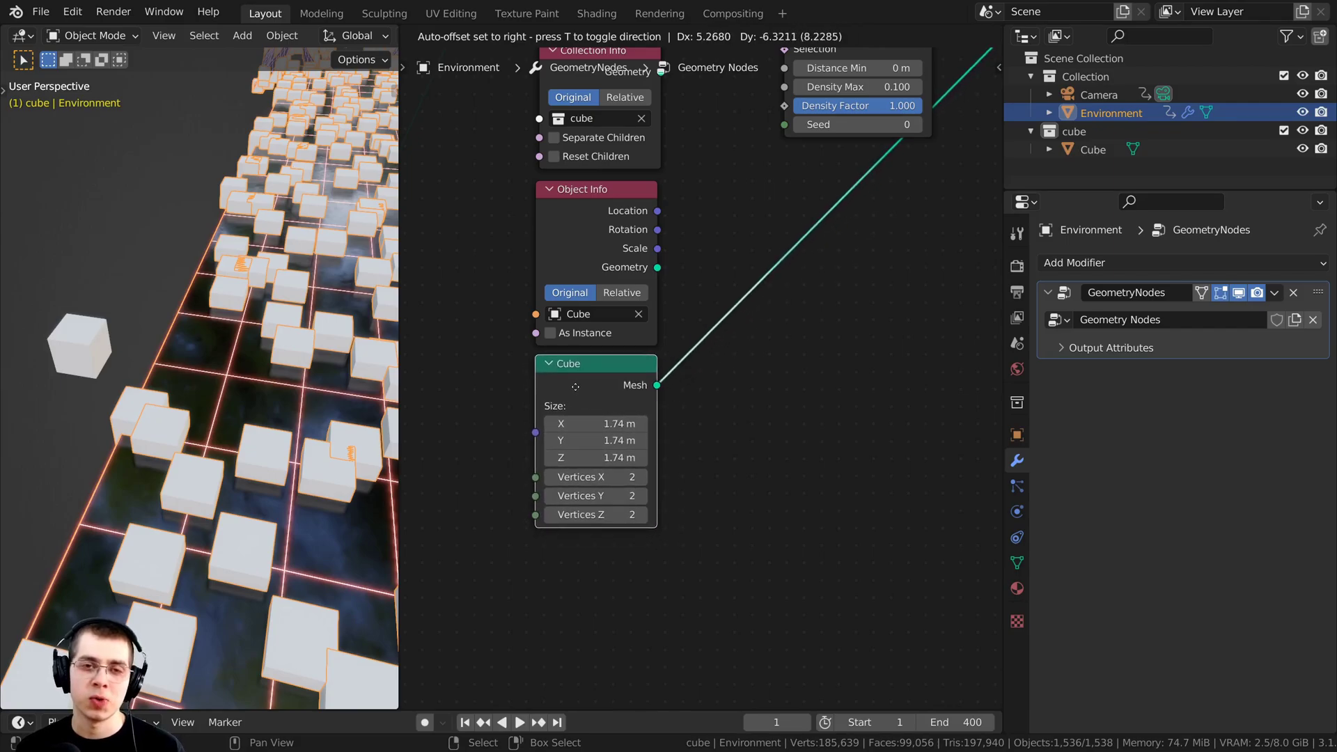
{"action": "left_click", "coordinate": [596, 401]}
{"action": "scroll", "coordinate": [611, 392], "scroll_direction": "down", "scroll_amount": 1}
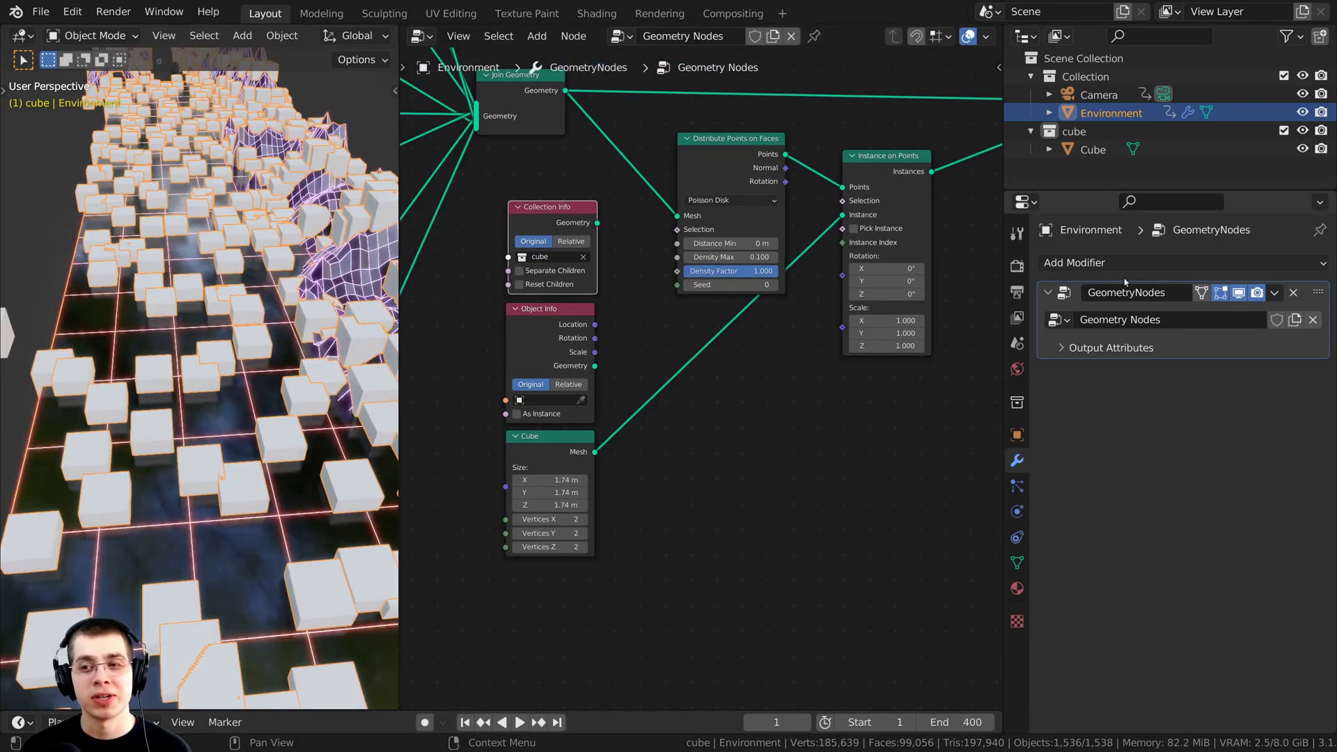
- Try applying the GeometryNodes modifier on Environment with the cube instances in place, and undo it
{"action": "left_click", "coordinate": [1277, 293]}
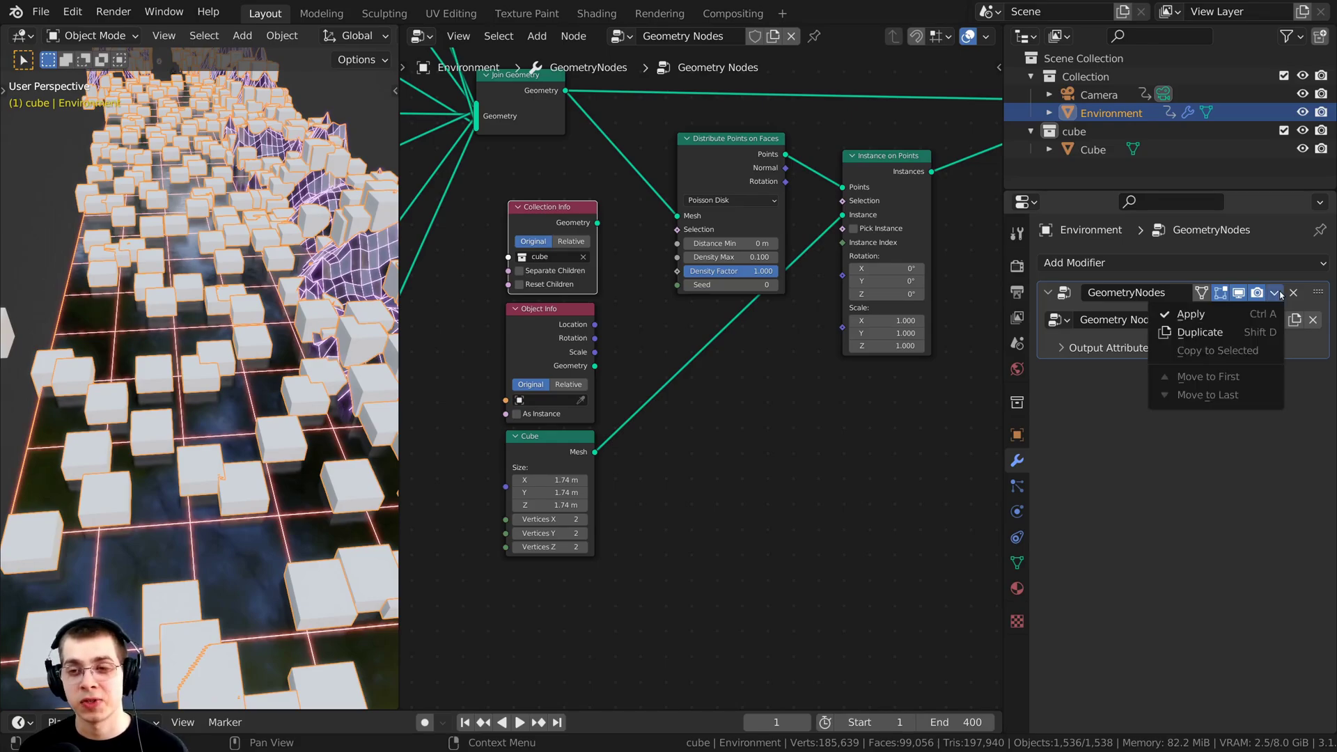
{"action": "left_click", "coordinate": [1212, 323]}
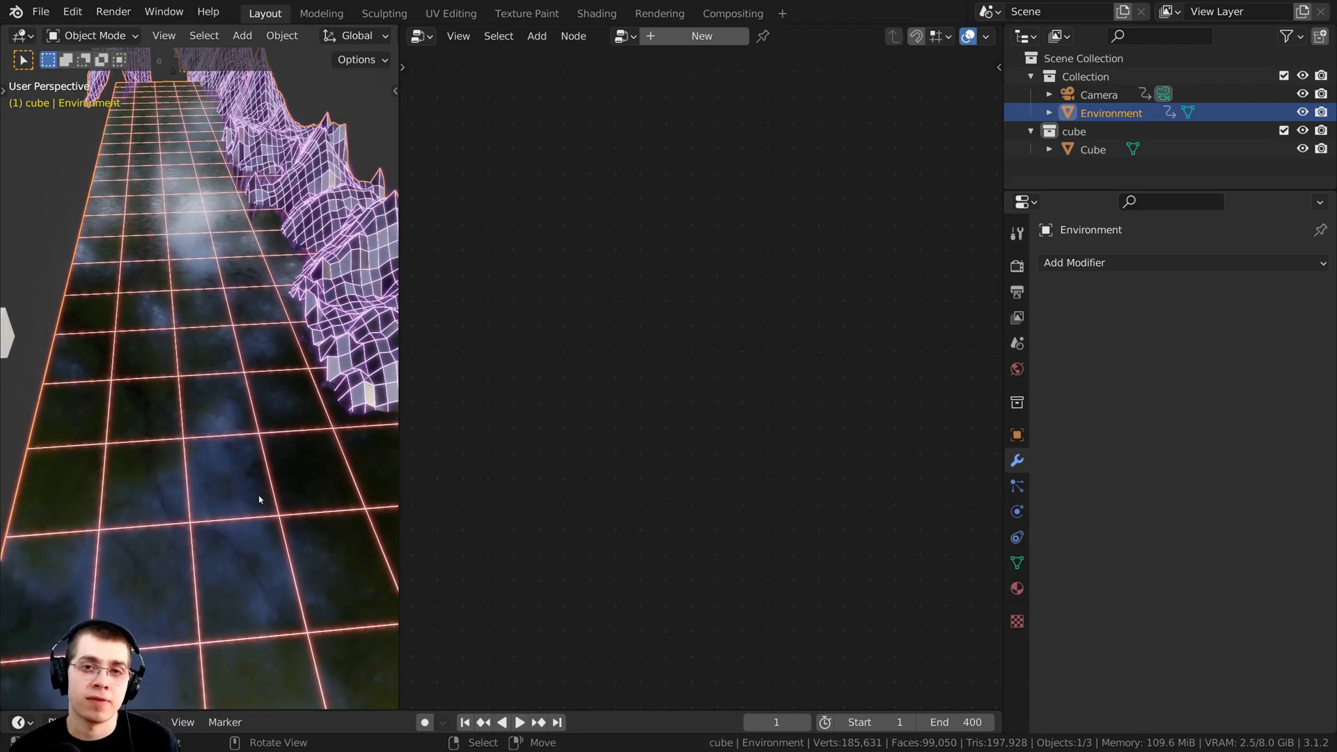
{"action": "scroll", "coordinate": [257, 495], "scroll_direction": "down", "scroll_amount": 1}
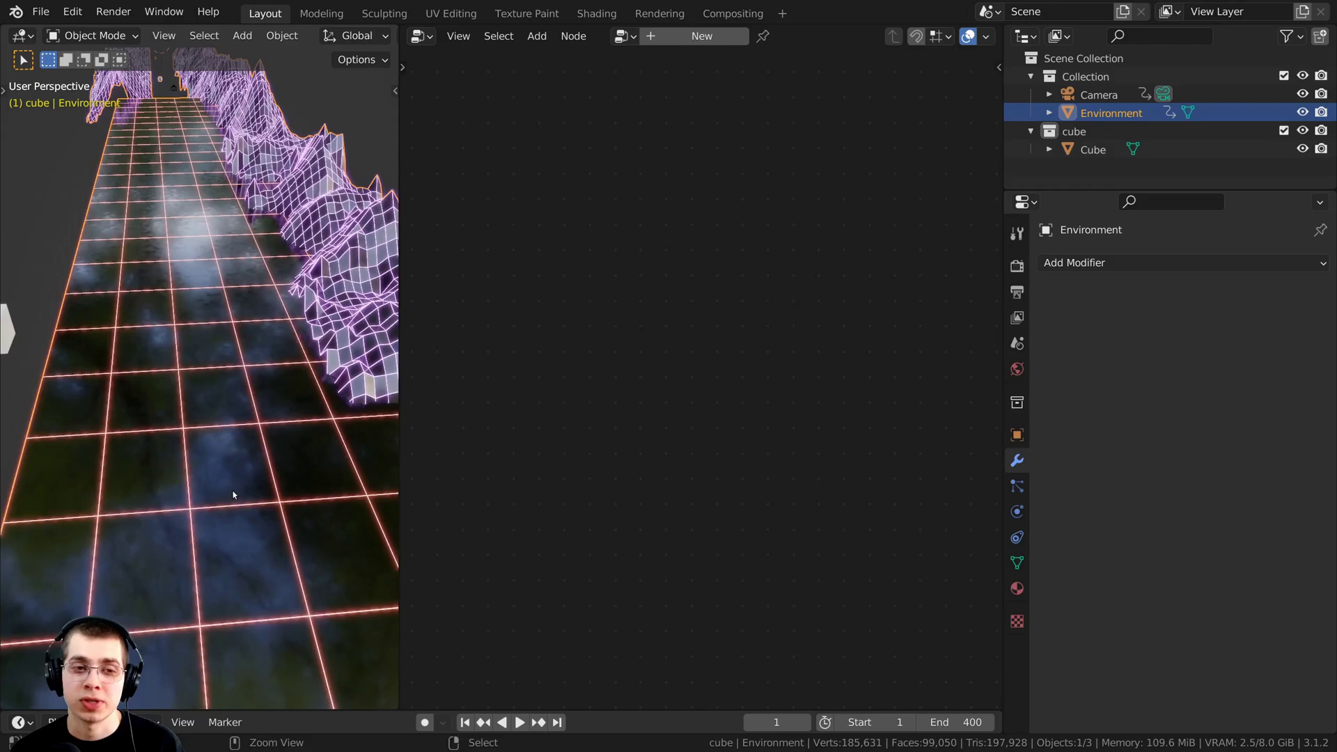
{"action": "key", "text": "ctrl+z"}
{"action": "middle_click_drag", "start_coordinate": [238, 486], "coordinate": [227, 505]}
- Add a Realize Instances node on the link between Instance on Points and Join Geometry
{"action": "middle_click_drag", "start_coordinate": [659, 355], "coordinate": [561, 421]}
{"action": "middle_click_drag", "start_coordinate": [775, 287], "coordinate": [643, 374]}
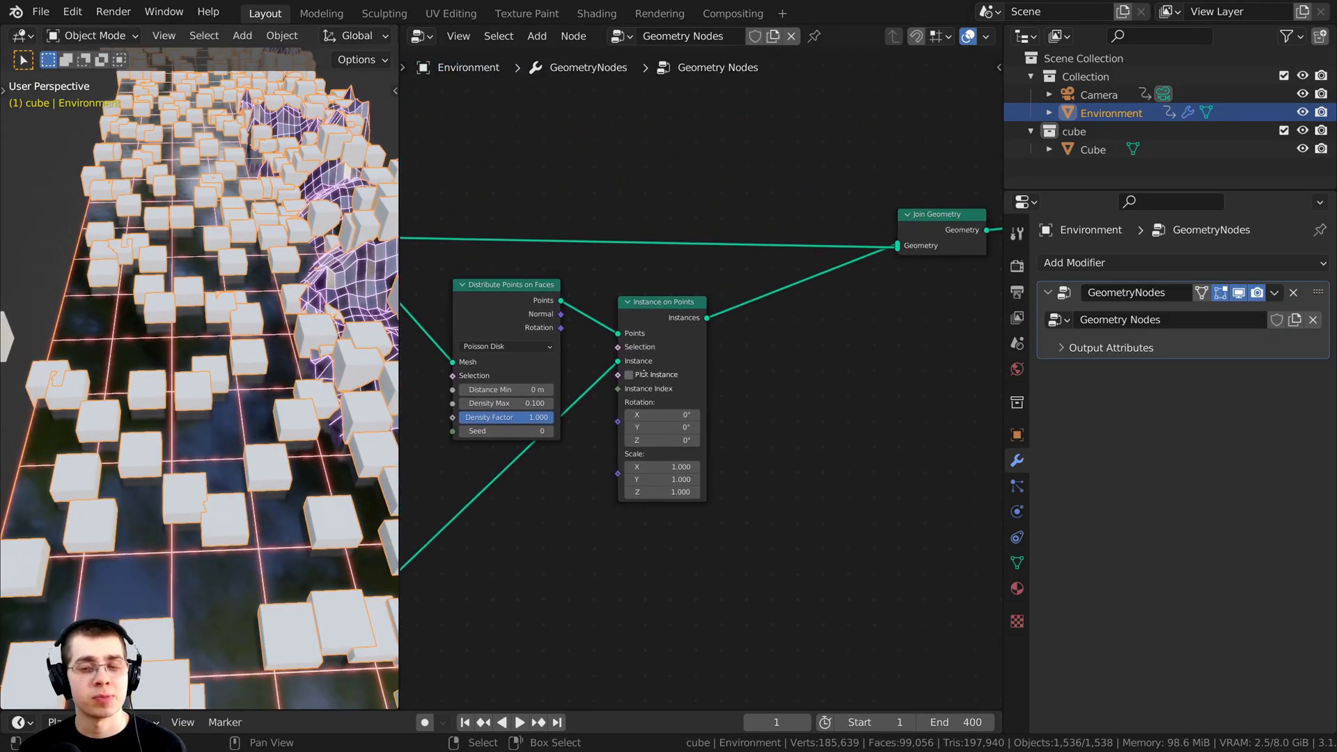
{"action": "key", "text": "shift+a"}
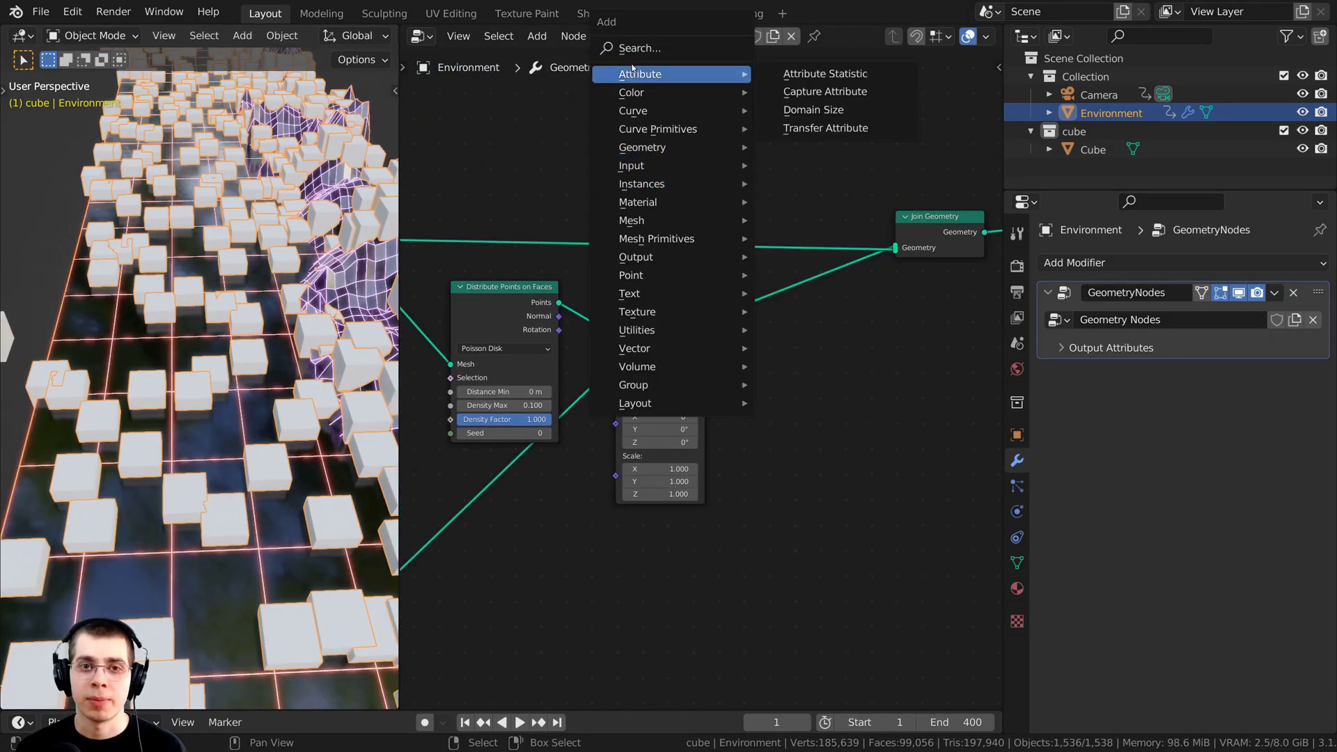
{"action": "left_click", "coordinate": [640, 48]}
{"action": "type", "text": "real"}
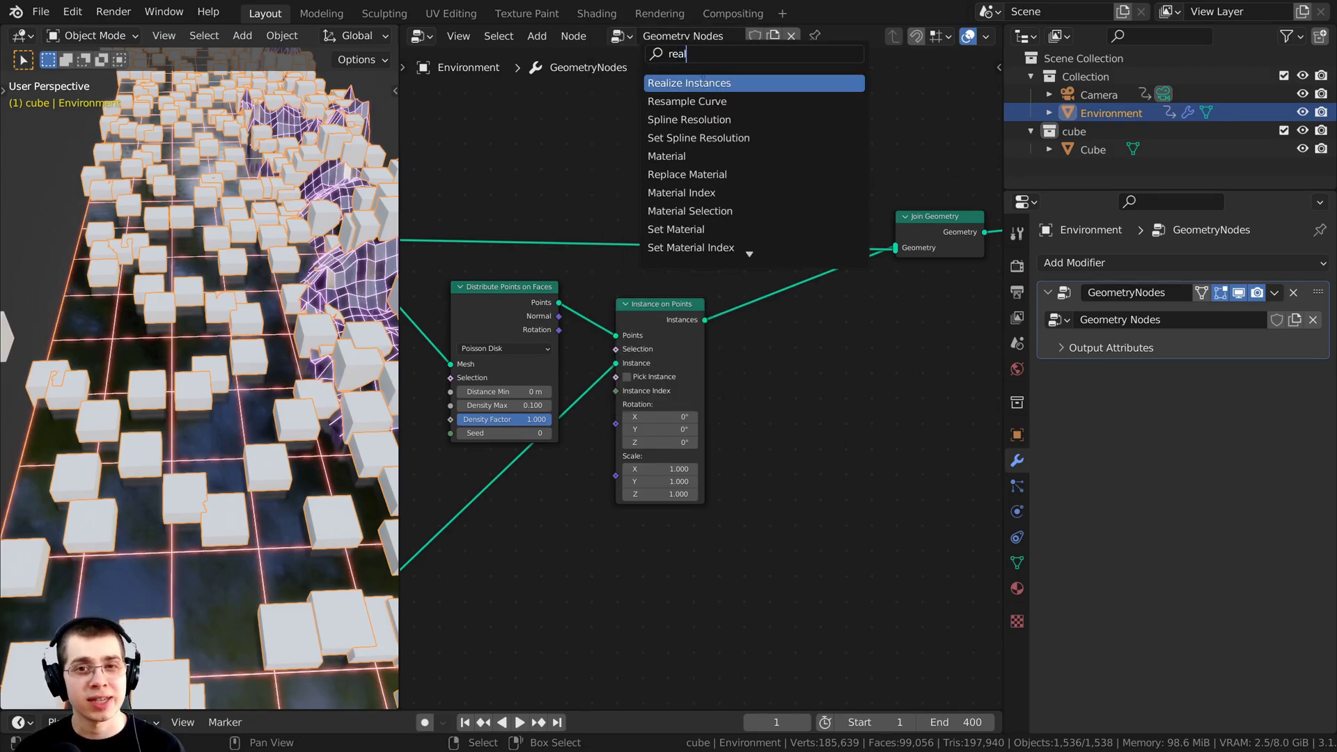
{"action": "left_click", "coordinate": [708, 85]}
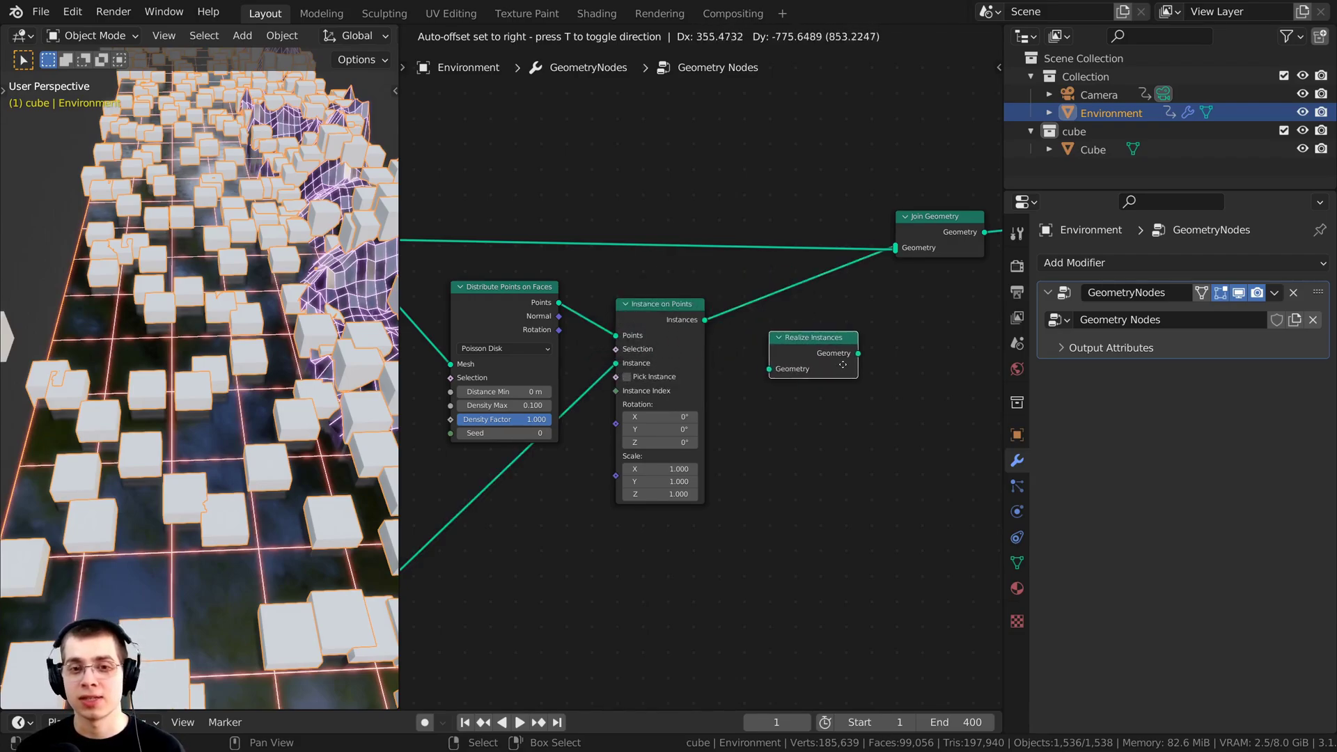
{"action": "left_click", "coordinate": [797, 312]}
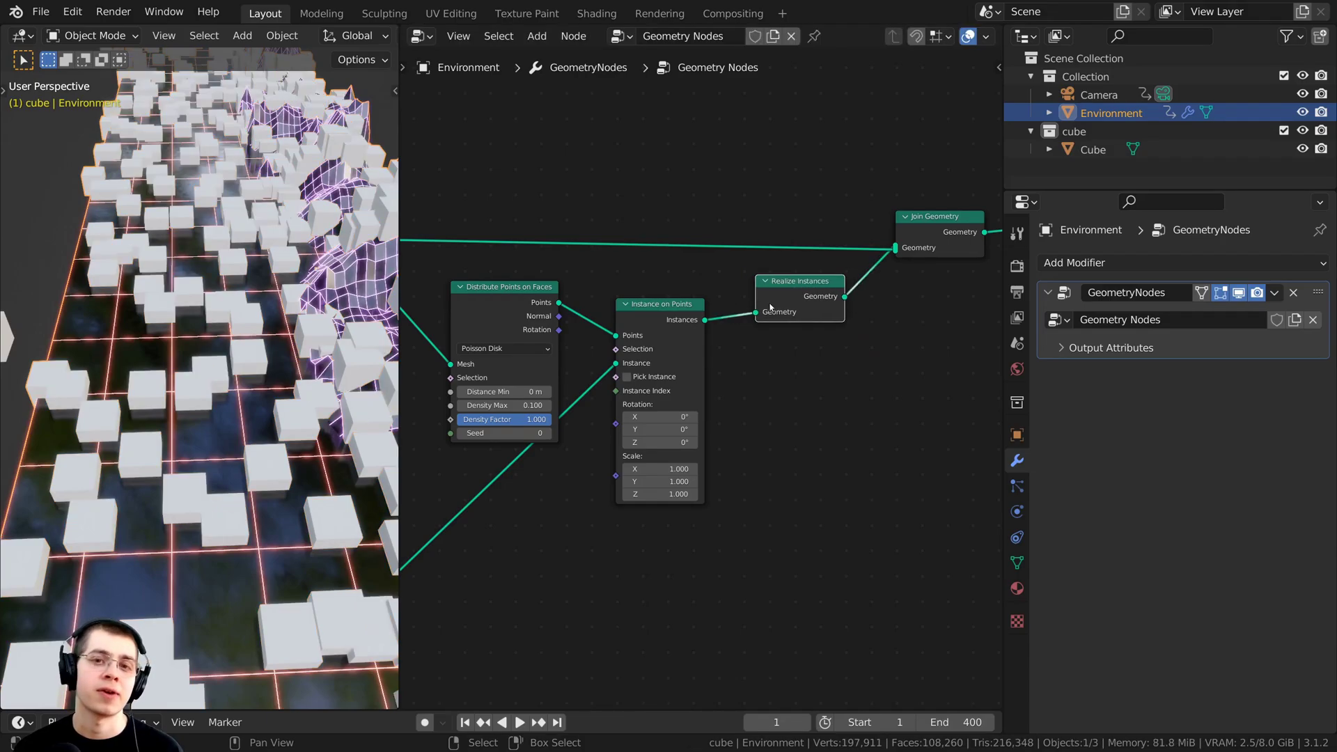
- Apply the GeometryNodes modifier on Environment with the Realize Instances node in the node tree
{"action": "scroll", "coordinate": [843, 227], "scroll_direction": "up", "scroll_amount": 1}
{"action": "middle_click_drag", "start_coordinate": [736, 225], "coordinate": [675, 245]}
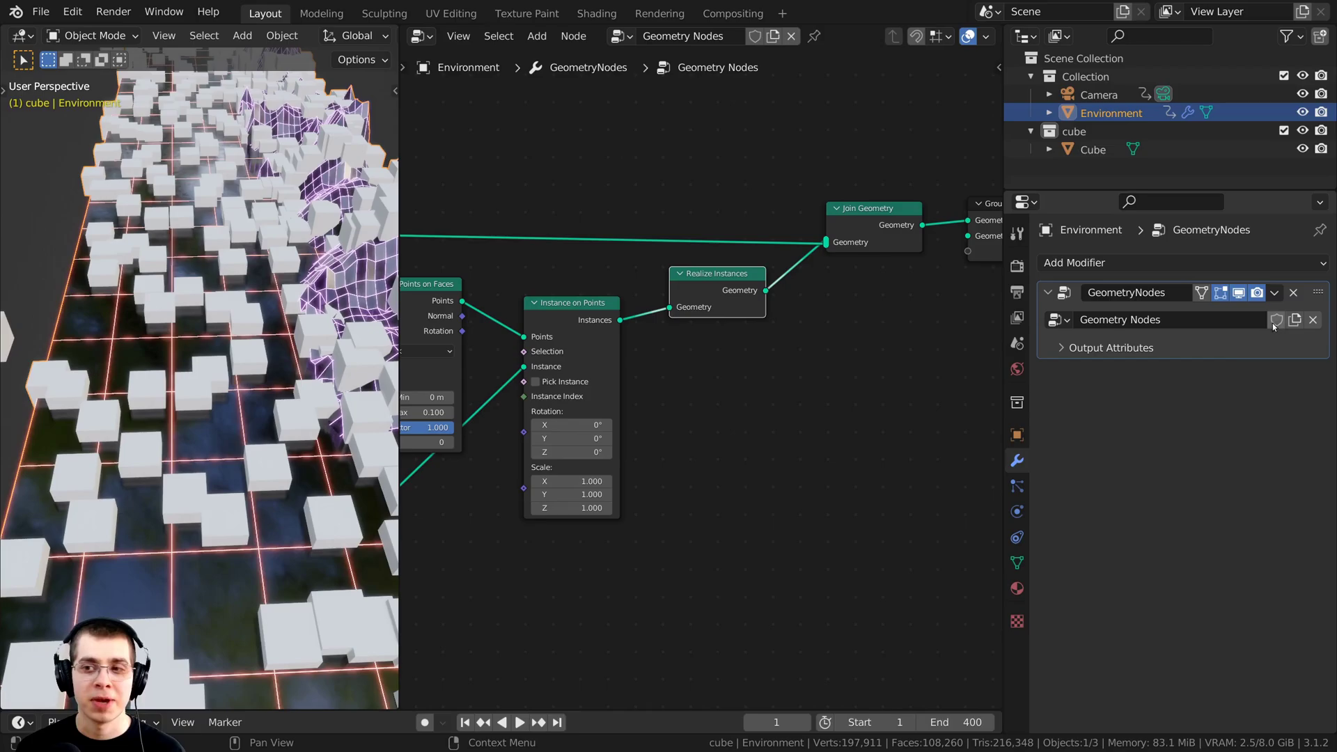
{"action": "left_click", "coordinate": [1276, 297]}
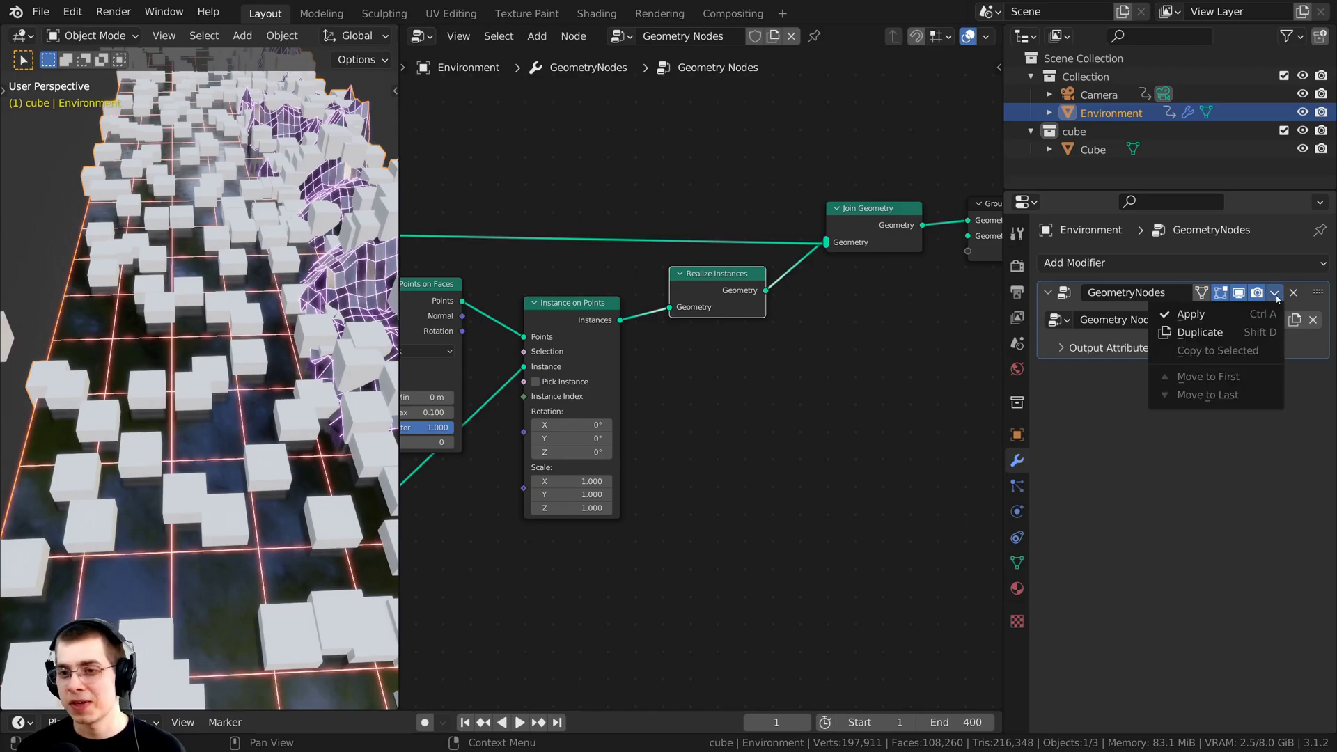
{"action": "left_click", "coordinate": [1192, 314]}
- Enter Edit Mode on Environment and select all its geometry to check that the cubes are editable mesh
{"action": "middle_click_drag", "start_coordinate": [320, 373], "coordinate": [343, 366]}
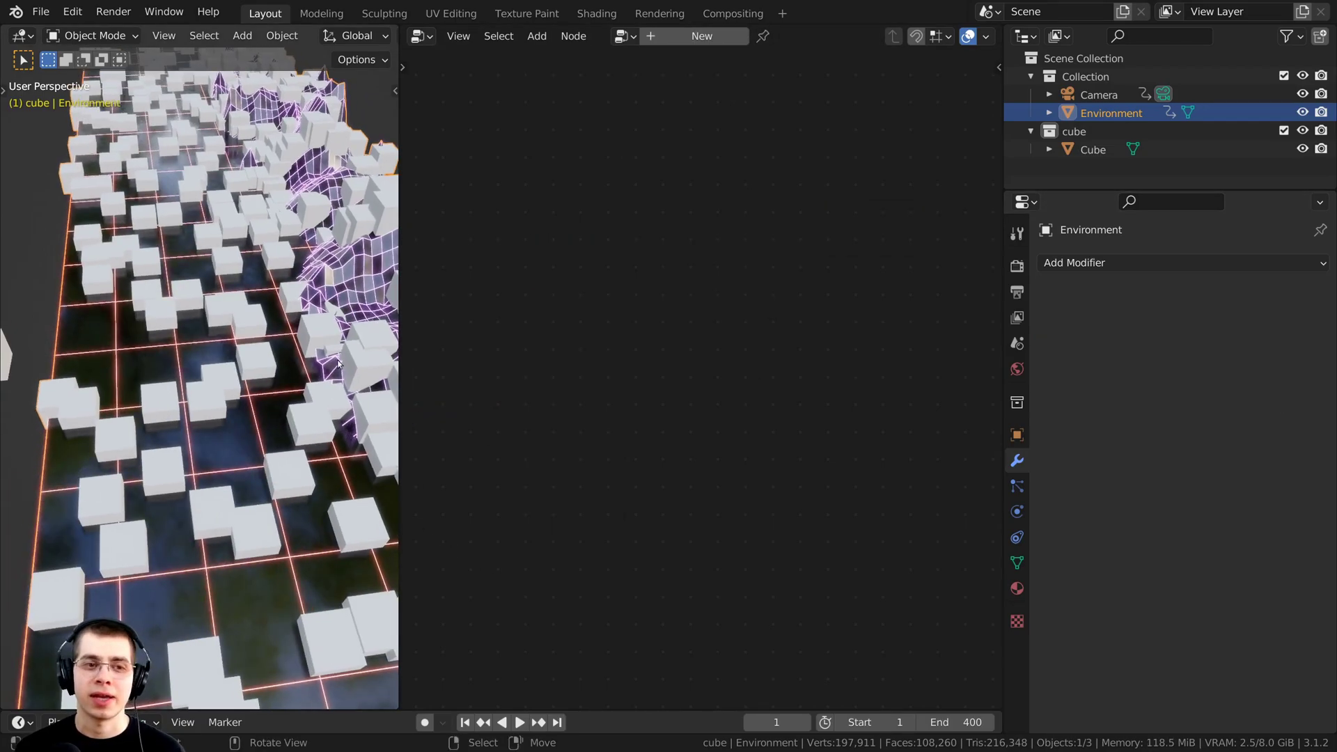
{"action": "key", "text": "Tab"}
{"action": "scroll", "coordinate": [312, 438], "scroll_direction": "up", "scroll_amount": 4}
{"action": "scroll", "coordinate": [124, 188], "scroll_direction": "down", "scroll_amount": 4}
{"action": "middle_click_drag", "start_coordinate": [105, 209], "coordinate": [124, 188]}
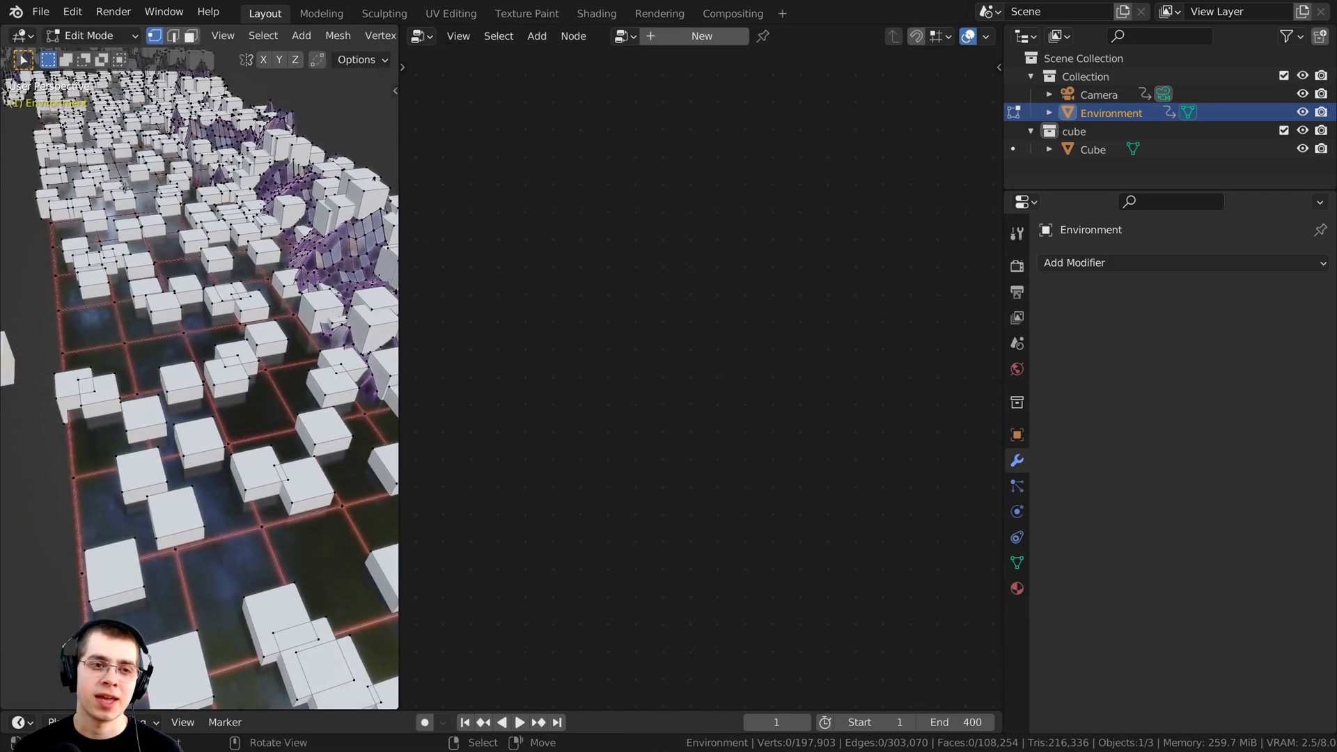
{"action": "key", "text": "a"}
{"action": "middle_click_drag", "start_coordinate": [209, 272], "coordinate": [122, 279]}
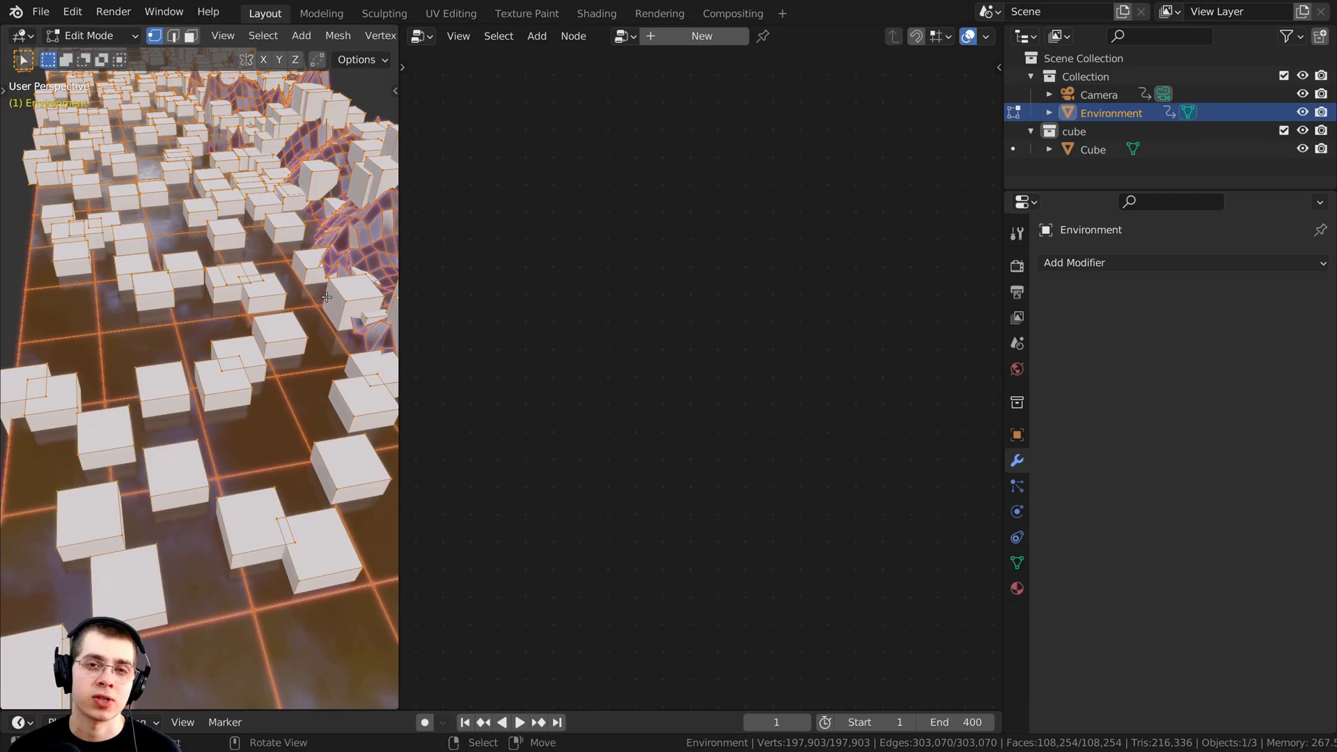
{"action": "middle_click_drag", "start_coordinate": [289, 302], "coordinate": [272, 264]}
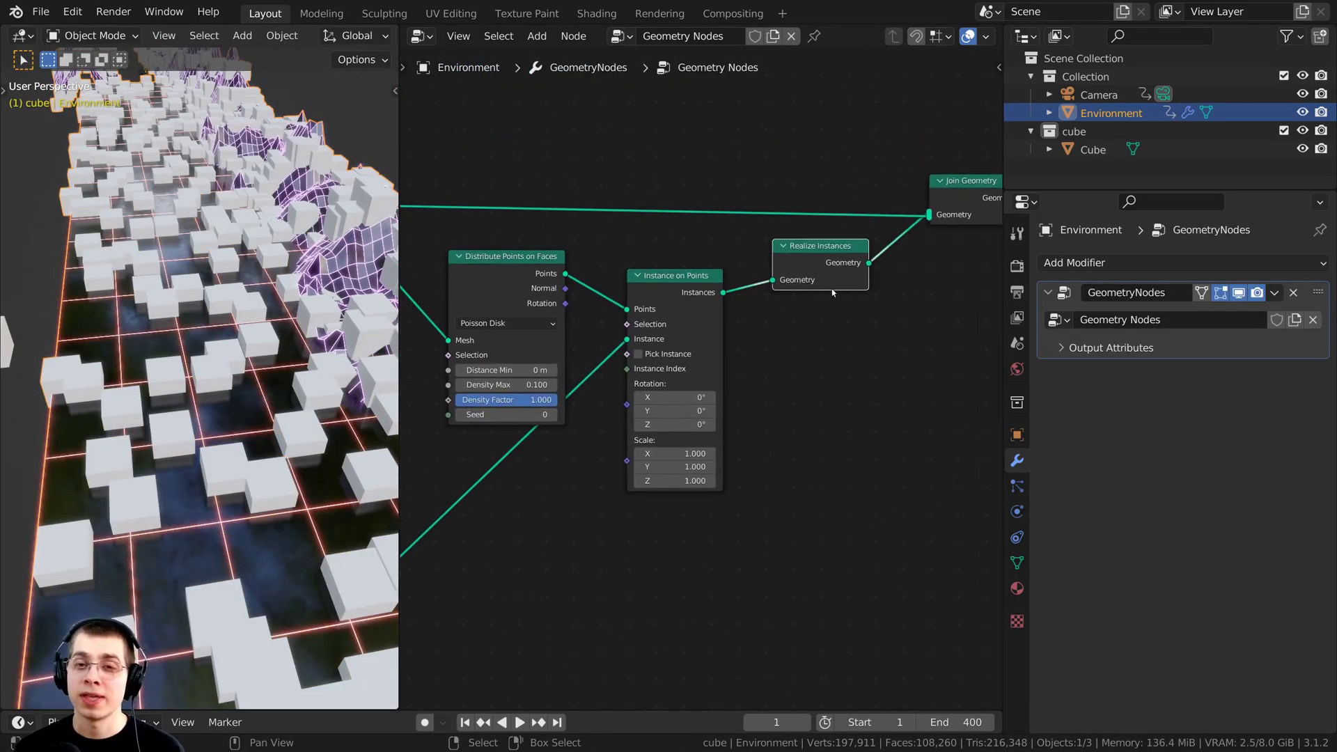
- Examine the Realize Instances node and the Collection Info, Object Info and Cube nodes as possible instance sources
{"action": "scroll", "coordinate": [832, 289], "scroll_direction": "up", "scroll_amount": 1}
{"action": "left_click_drag", "start_coordinate": [837, 243], "coordinate": [835, 262]}
{"action": "middle_click_drag", "start_coordinate": [404, 426], "coordinate": [727, 300]}
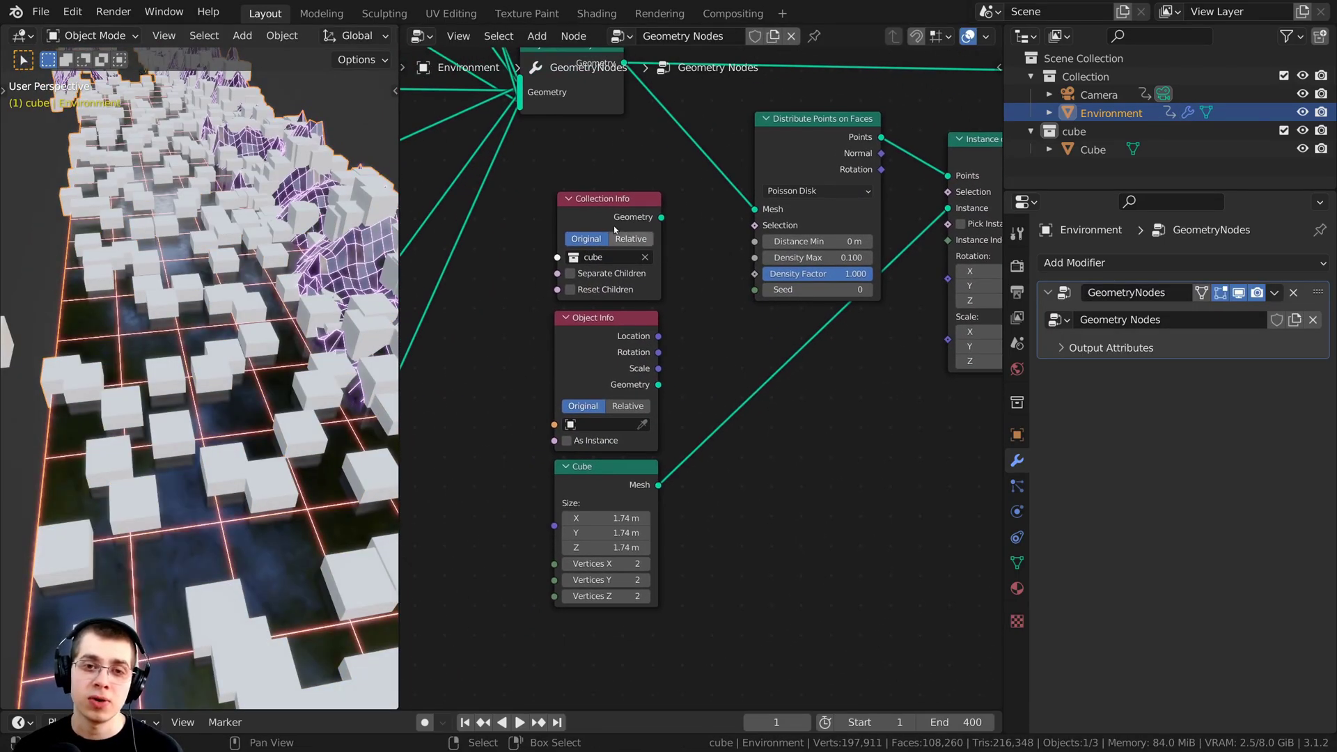
{"action": "left_click", "coordinate": [607, 214]}
{"action": "left_click", "coordinate": [589, 339]}
{"action": "left_click", "coordinate": [590, 472]}
{"action": "left_click", "coordinate": [580, 317]}
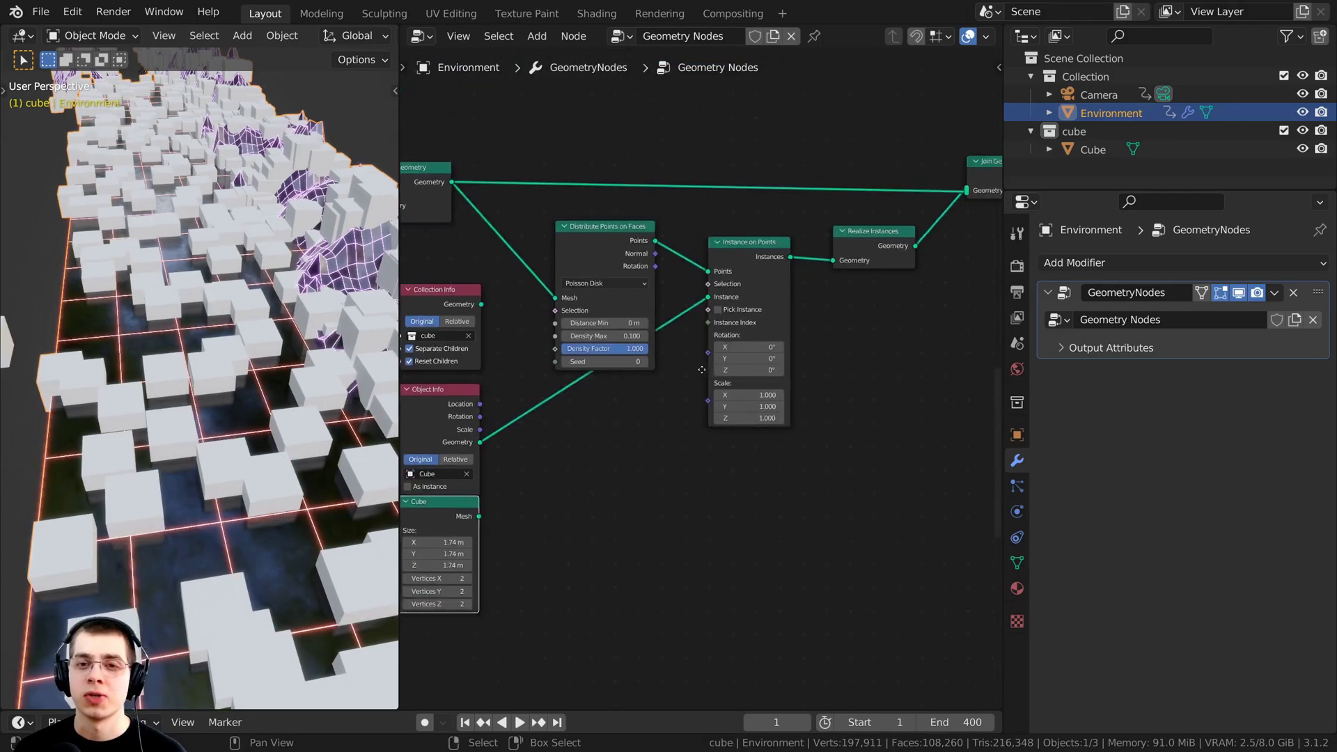
- Reposition the Realize Instances node and move Instance on Points slightly toward it, keeping their link
{"action": "scroll", "coordinate": [874, 259], "scroll_direction": "up", "scroll_amount": 2}
{"action": "middle_click_drag", "start_coordinate": [874, 259], "coordinate": [830, 293]}
{"action": "left_click_drag", "start_coordinate": [842, 262], "coordinate": [839, 256]}
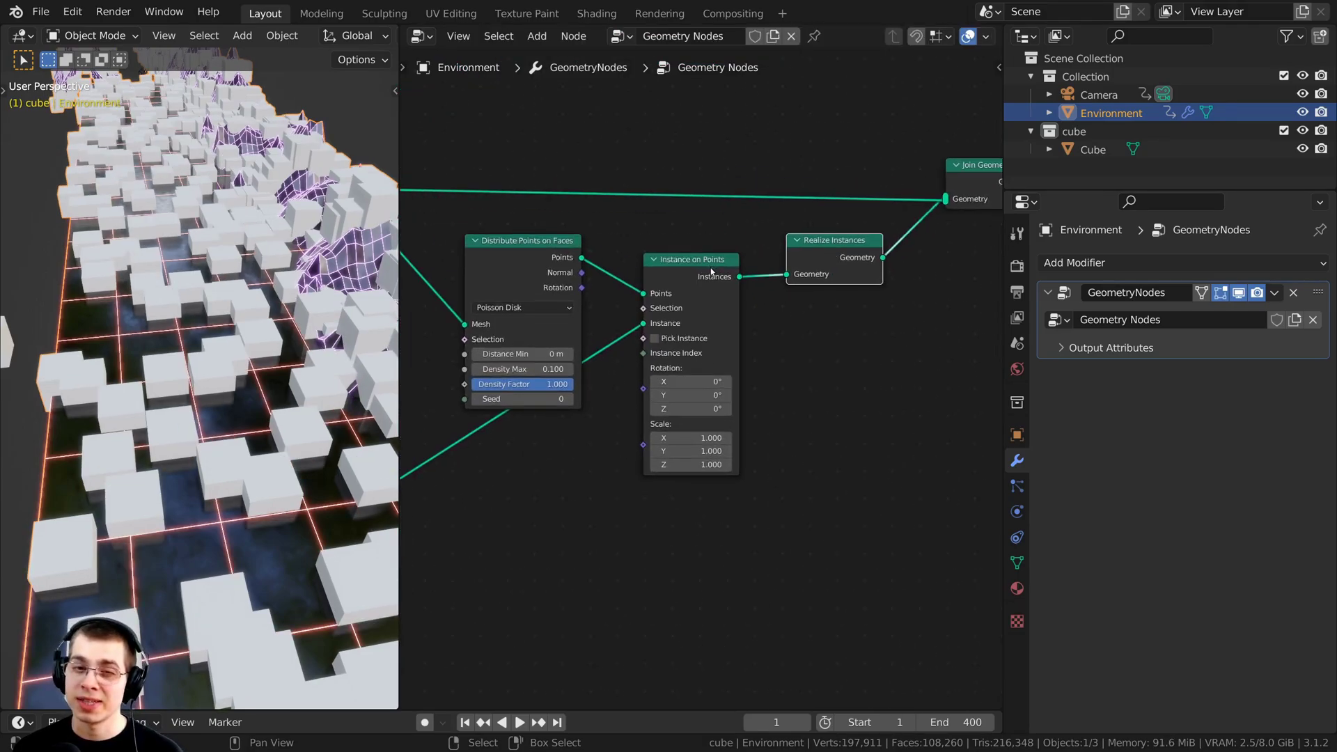
{"action": "left_click_drag", "start_coordinate": [715, 272], "coordinate": [720, 280]}
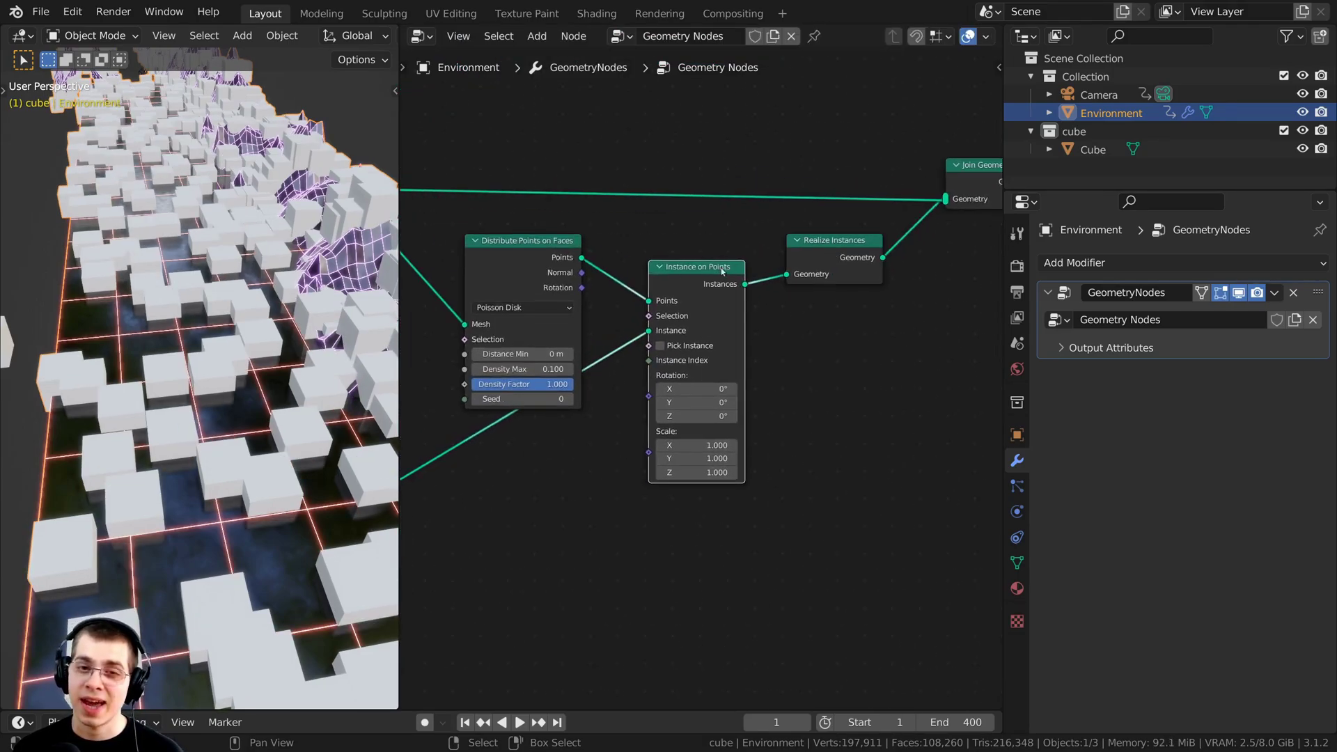
- Apply the GeometryNodes modifier to Environment again and briefly check the mesh in Edit Mode before returning to Object Mode
{"action": "left_click", "coordinate": [1274, 294]}
{"action": "left_click", "coordinate": [1222, 314]}
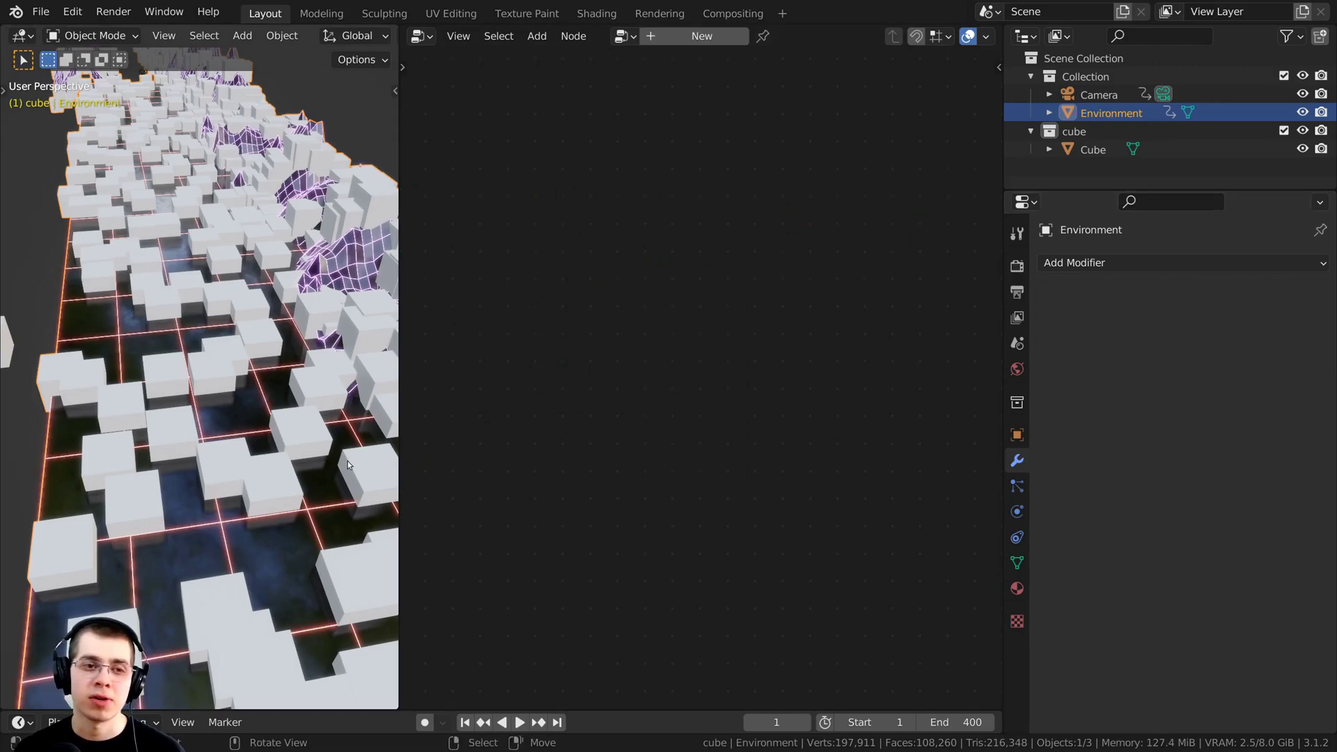
{"action": "middle_click_drag", "start_coordinate": [348, 461], "coordinate": [344, 395]}
{"action": "key", "text": "Tab"}
{"action": "key", "text": "Tab"}
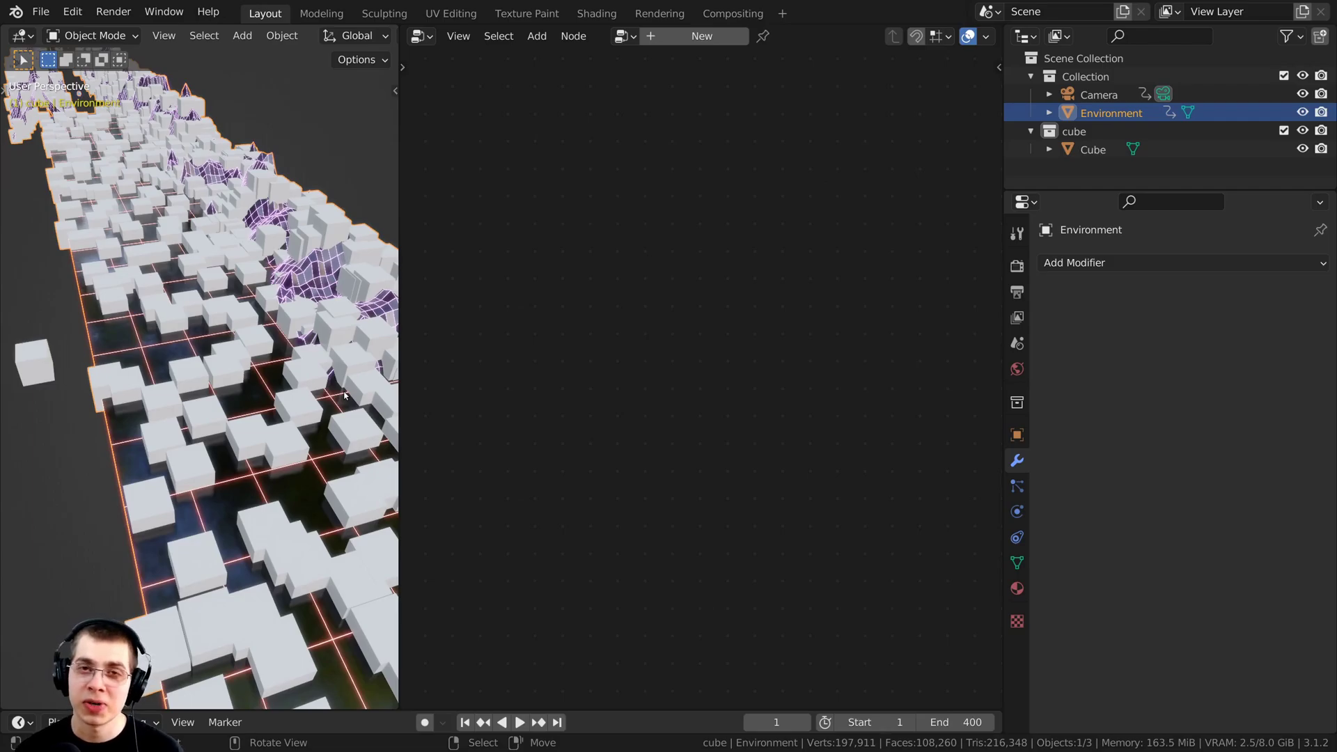